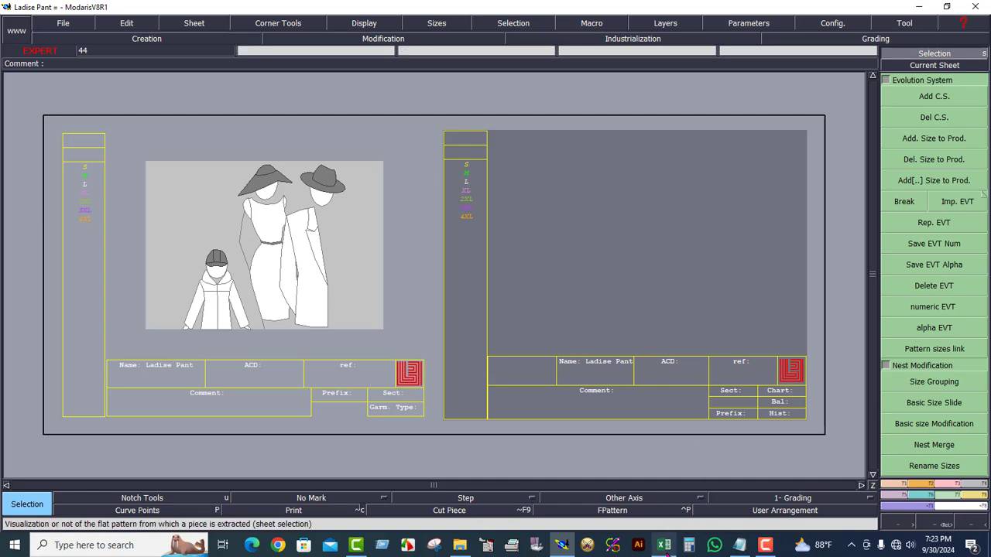
Switch to Excel and examine the Ladise Pant measurement chart for sizes S to 4XL.
{"action": "left_click", "coordinate": [664, 547]}
{"action": "left_click", "coordinate": [341, 166]}
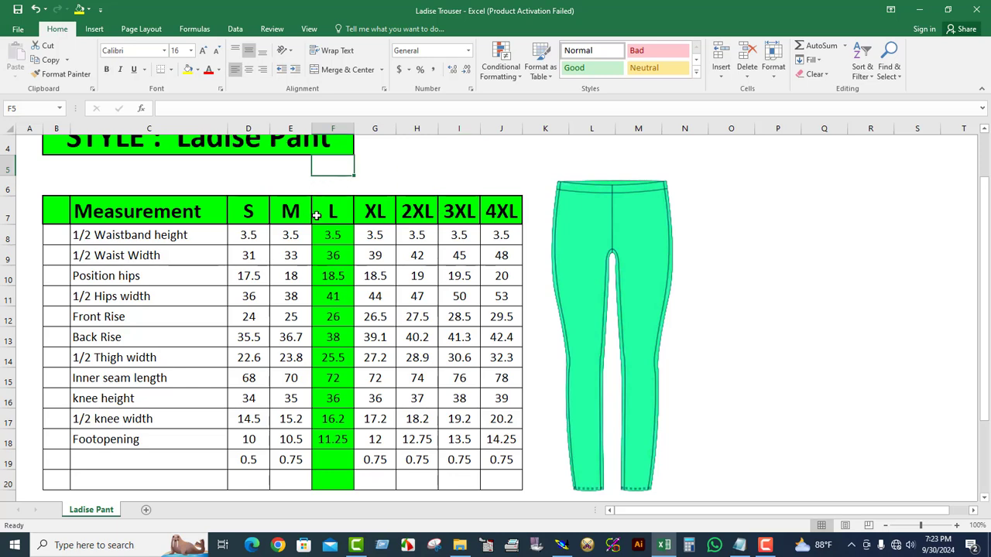
{"action": "scroll", "coordinate": [317, 217], "scroll_direction": "up", "scroll_amount": 1}
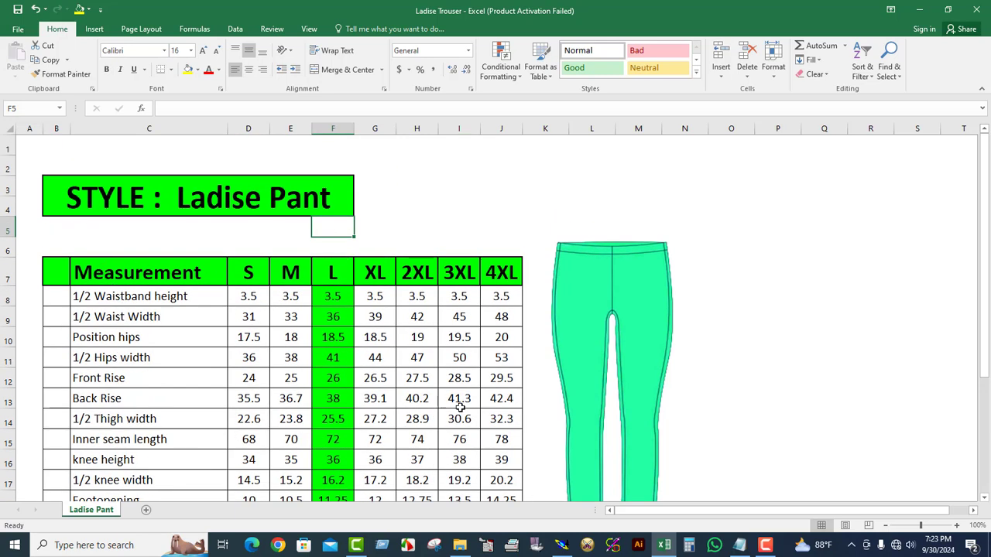
{"action": "scroll", "coordinate": [474, 465], "scroll_direction": "down", "scroll_amount": 2}
{"action": "scroll", "coordinate": [447, 369], "scroll_direction": "up", "scroll_amount": 2}
{"action": "left_click", "coordinate": [403, 234]}
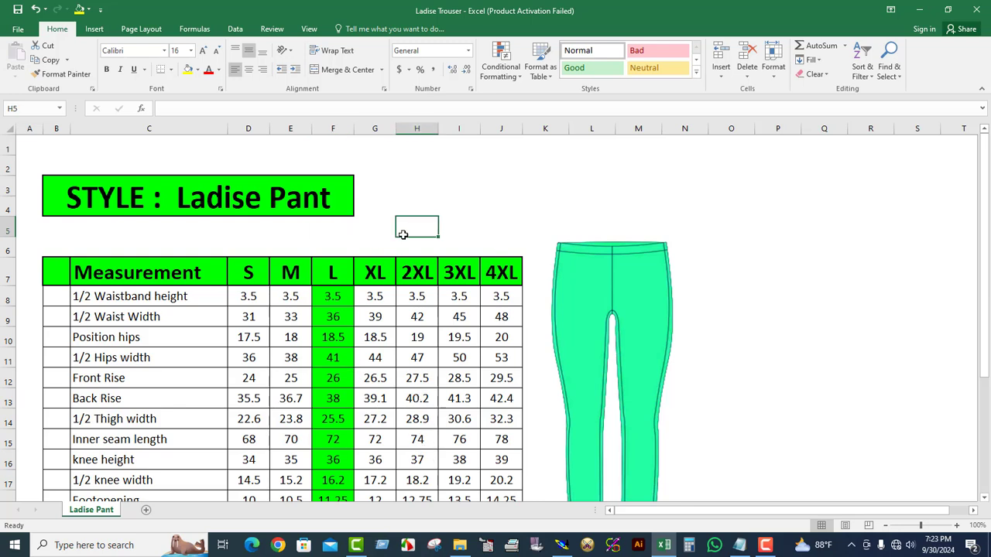
{"action": "left_click", "coordinate": [334, 243]}
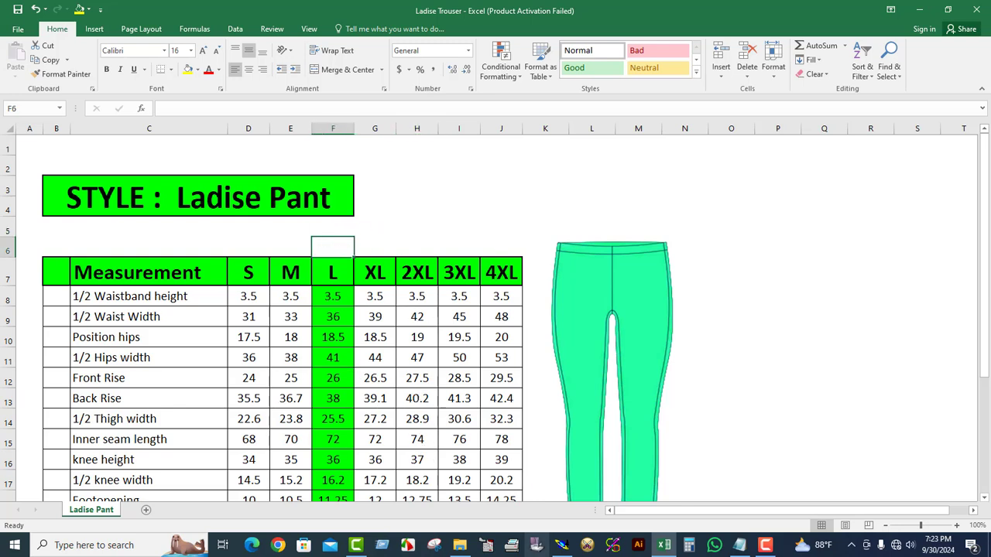
Switch back to Modaris and set the length unit to cm.
{"action": "left_click", "coordinate": [562, 545]}
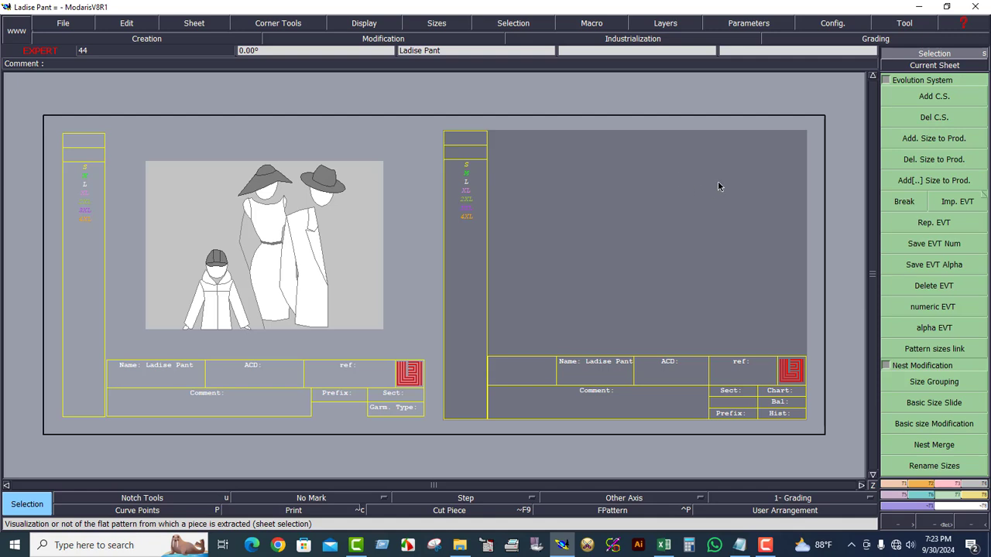
{"action": "left_click", "coordinate": [750, 24]}
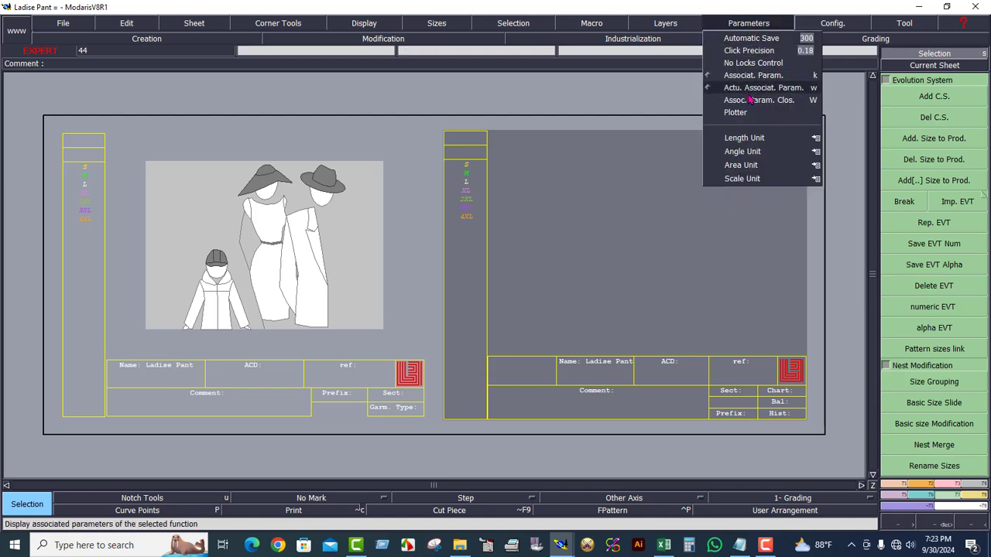
{"action": "mouse_move", "coordinate": [817, 141]}
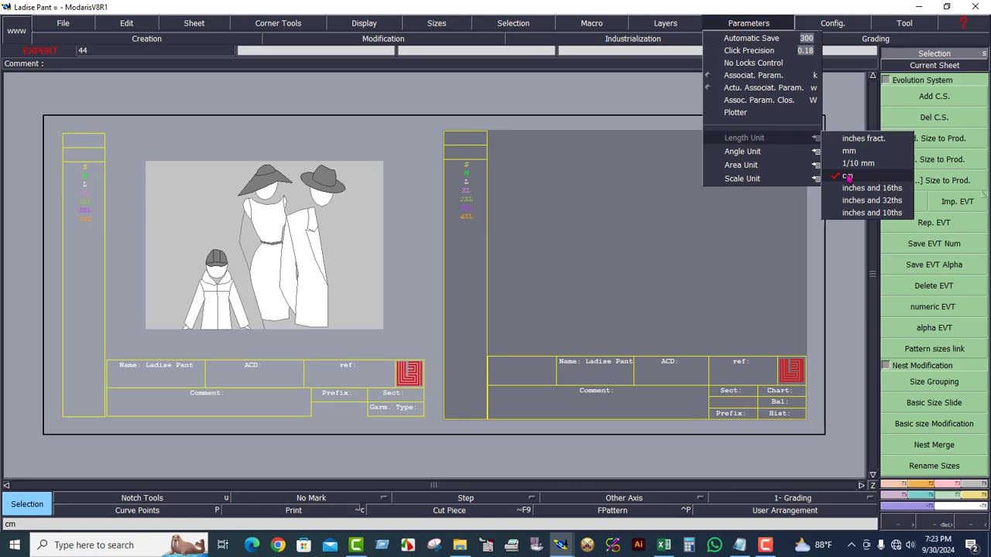
{"action": "left_click", "coordinate": [848, 178]}
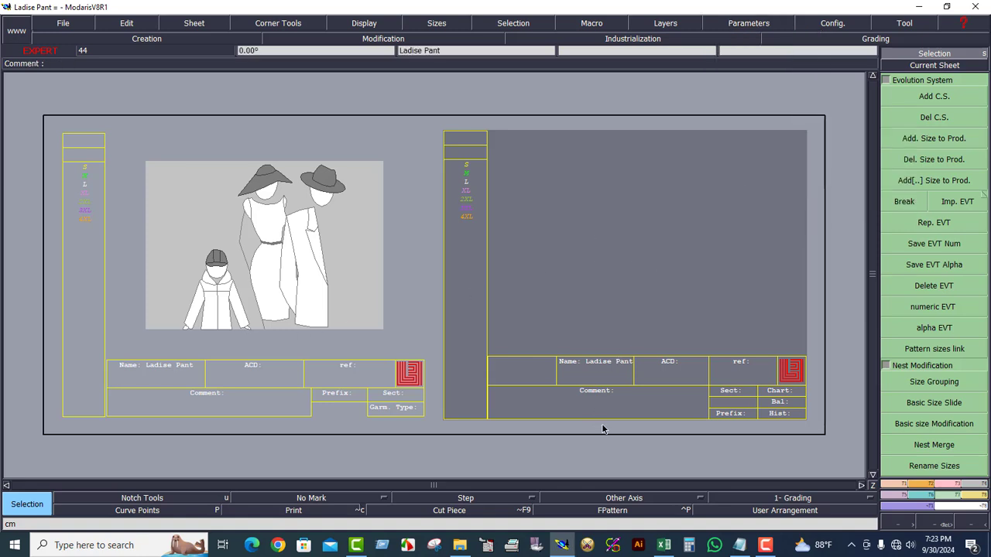
In the Excel chart, highlight the Inner seam length row from column B through size M with the recent magenta fill colour.
{"action": "left_click", "coordinate": [664, 547]}
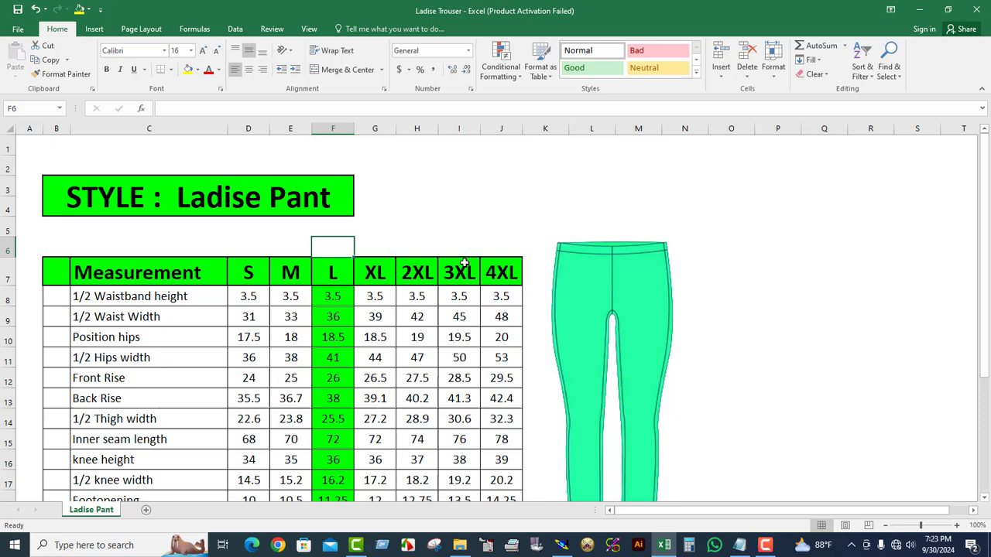
{"action": "left_click", "coordinate": [416, 206]}
{"action": "scroll", "coordinate": [380, 225], "scroll_direction": "down", "scroll_amount": 1}
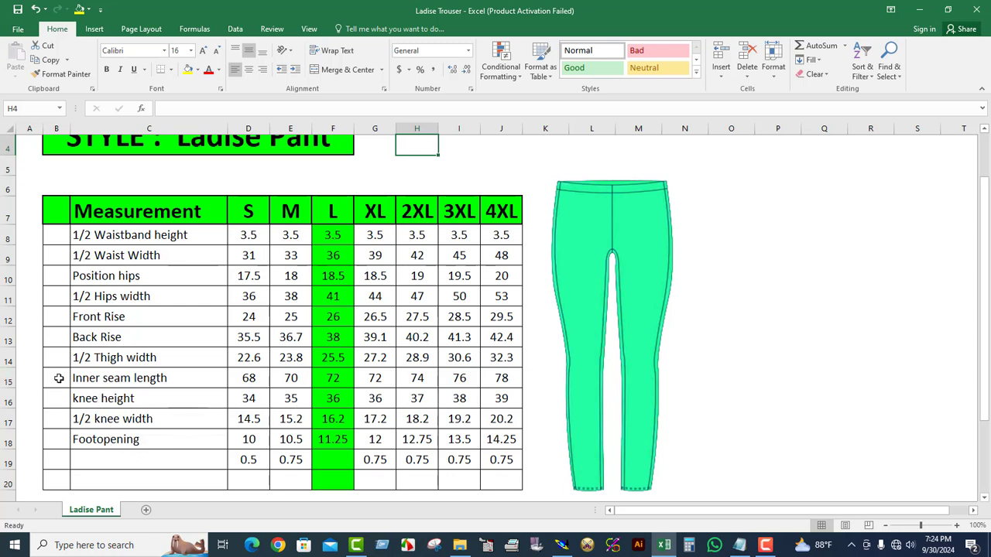
{"action": "left_click_drag", "start_coordinate": [57, 381], "coordinate": [289, 378]}
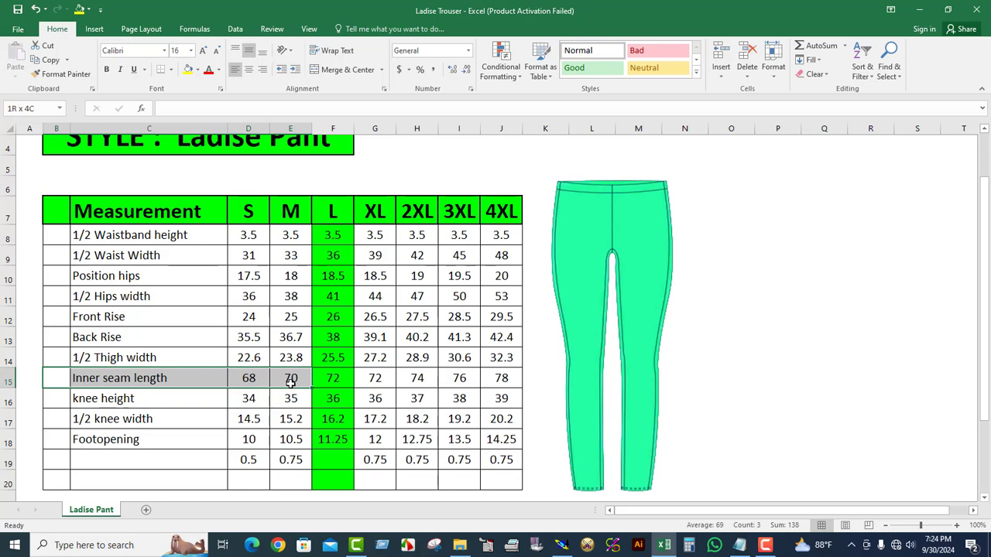
{"action": "scroll", "coordinate": [302, 330], "scroll_direction": "up", "scroll_amount": 1}
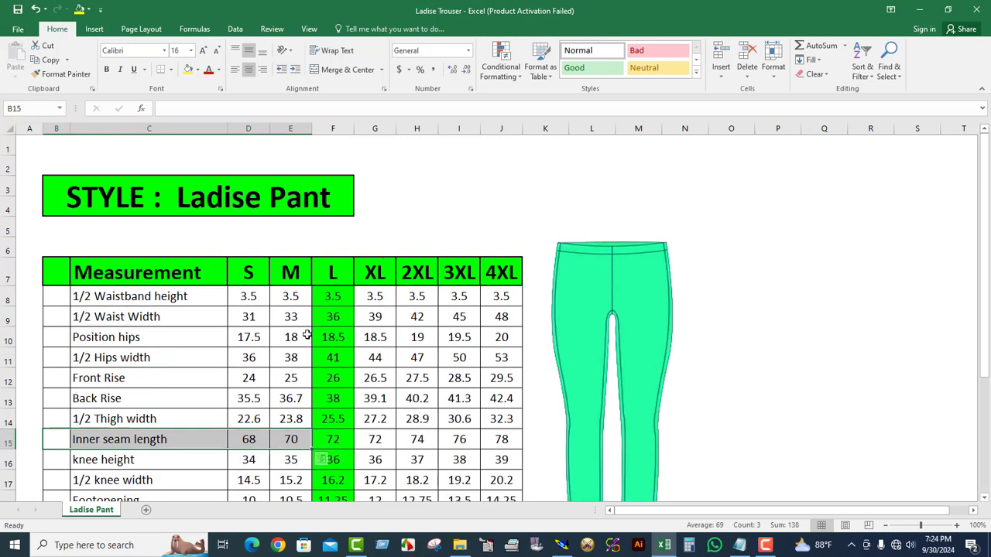
{"action": "left_click", "coordinate": [199, 72]}
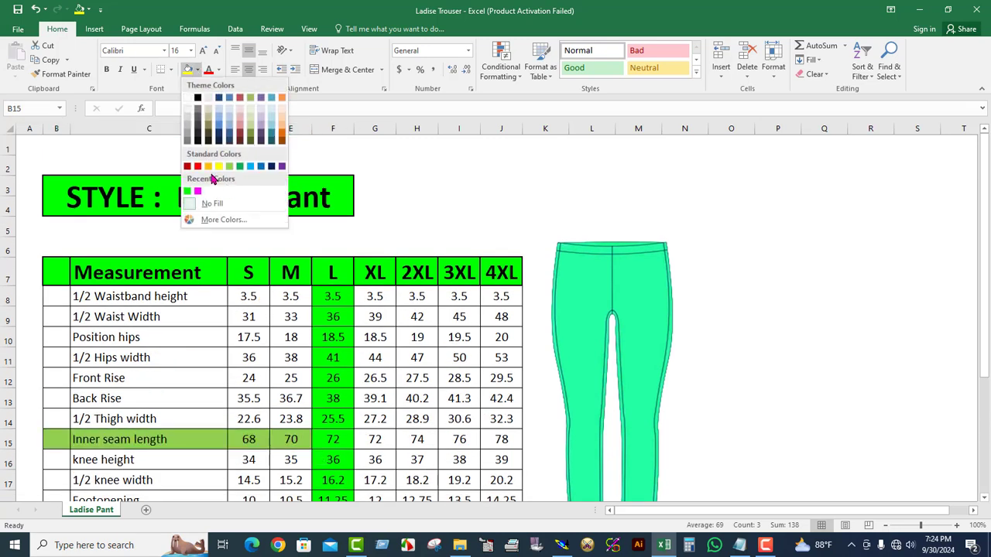
{"action": "left_click", "coordinate": [209, 167]}
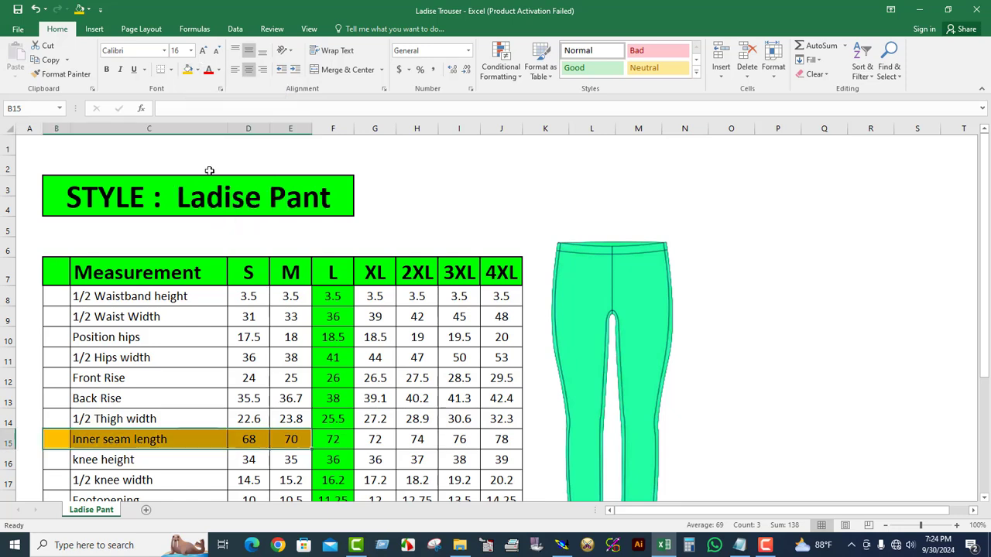
{"action": "left_click", "coordinate": [198, 69]}
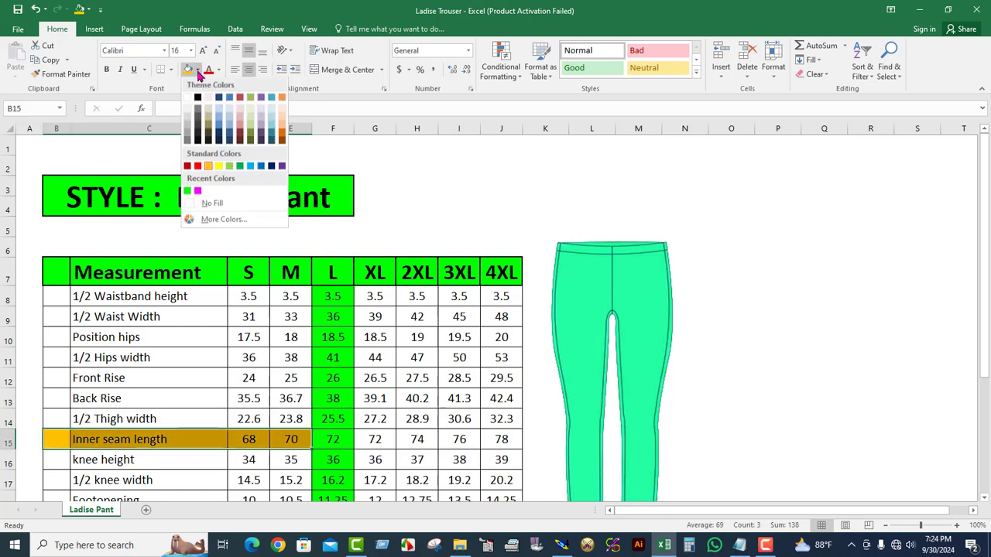
{"action": "left_click", "coordinate": [198, 192]}
{"action": "left_click", "coordinate": [423, 188]}
{"action": "scroll", "coordinate": [333, 318], "scroll_direction": "down", "scroll_amount": 2}
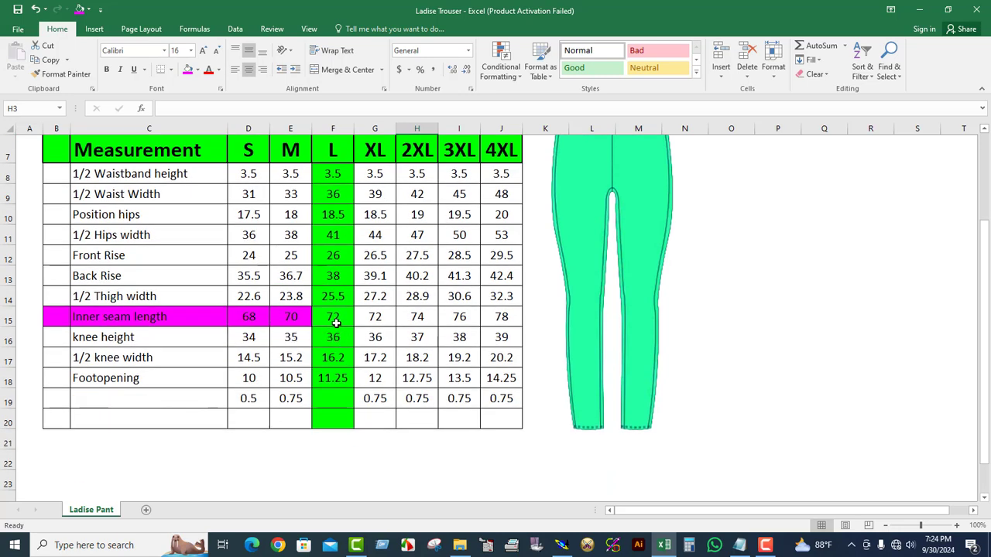
{"action": "left_click", "coordinate": [336, 323]}
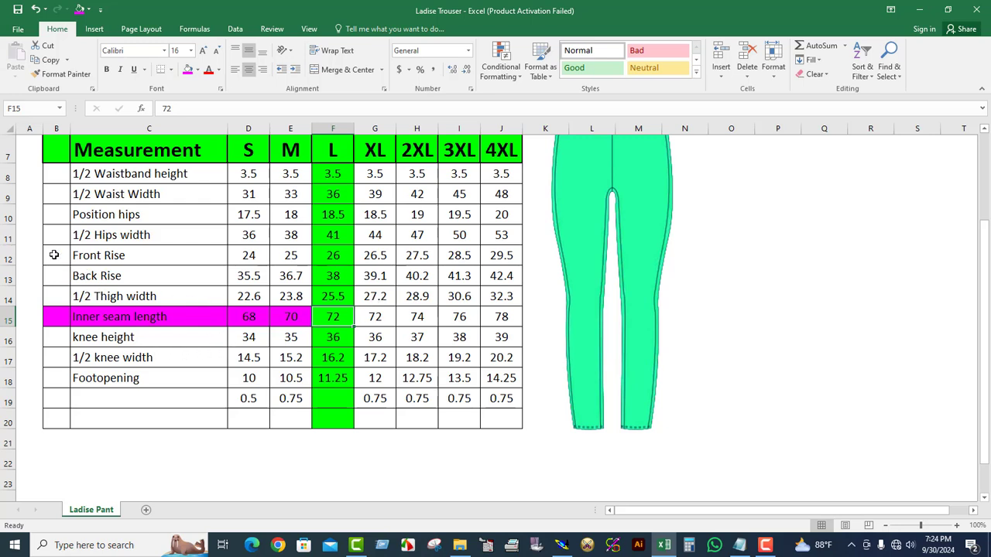
Highlight the Front Rise row from column B through size M with the same magenta fill.
{"action": "left_click_drag", "start_coordinate": [49, 257], "coordinate": [306, 258]}
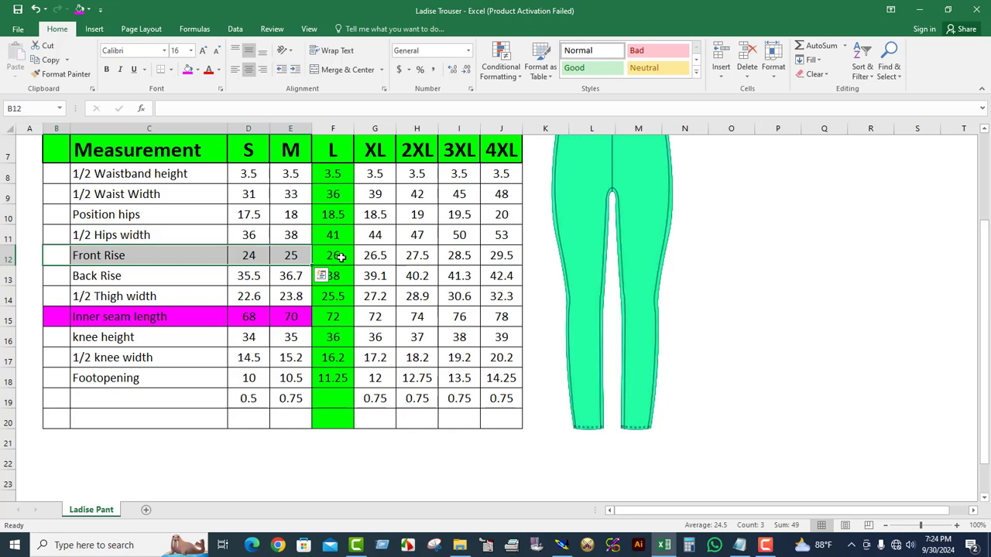
{"action": "left_click", "coordinate": [188, 69]}
{"action": "scroll", "coordinate": [339, 275], "scroll_direction": "up", "scroll_amount": 2}
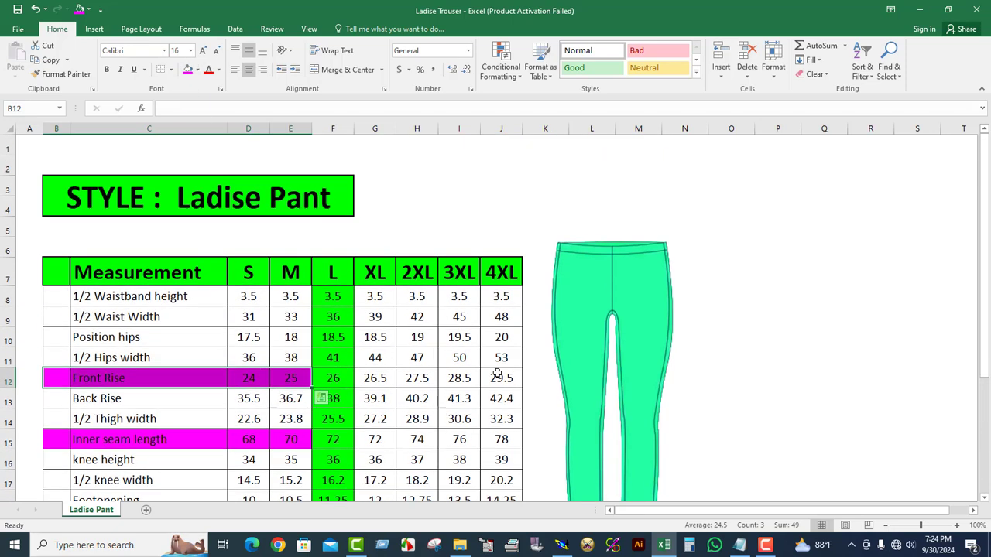
Open Calculator, add the size L inner seam length and front rise as 72 + 26, and minimise it.
{"action": "left_click", "coordinate": [689, 545]}
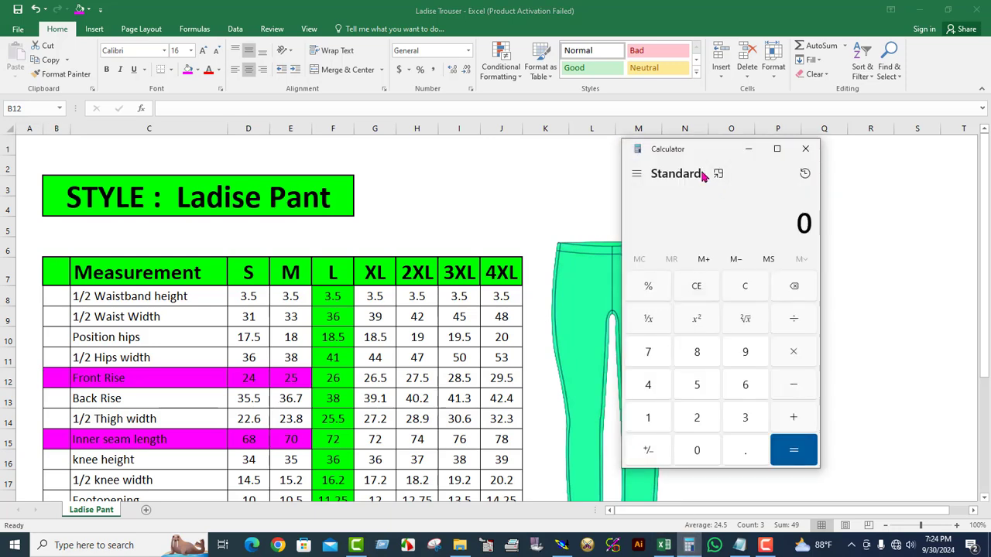
{"action": "left_click_drag", "start_coordinate": [703, 156], "coordinate": [539, 93]}
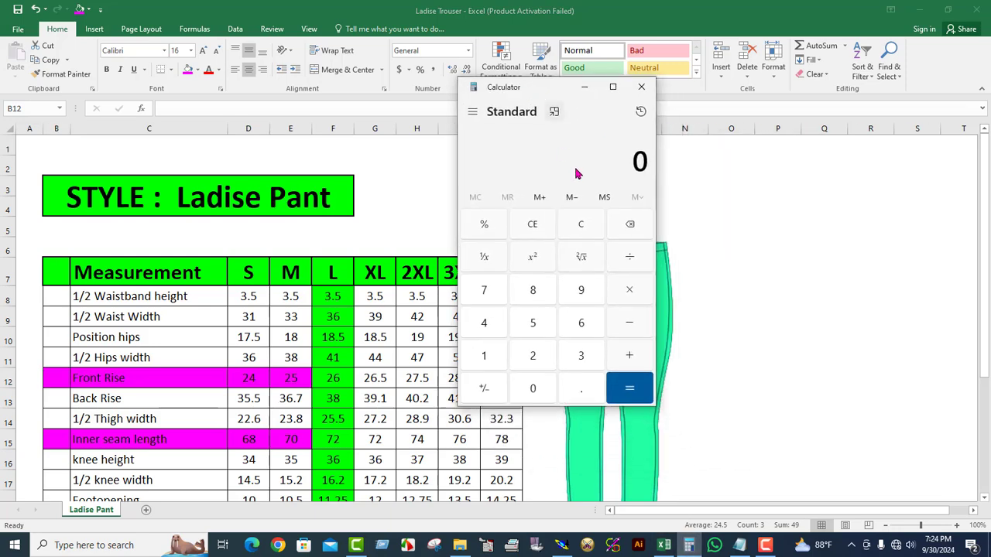
{"action": "left_click", "coordinate": [489, 293]}
{"action": "left_click", "coordinate": [533, 357]}
{"action": "left_click", "coordinate": [631, 354]}
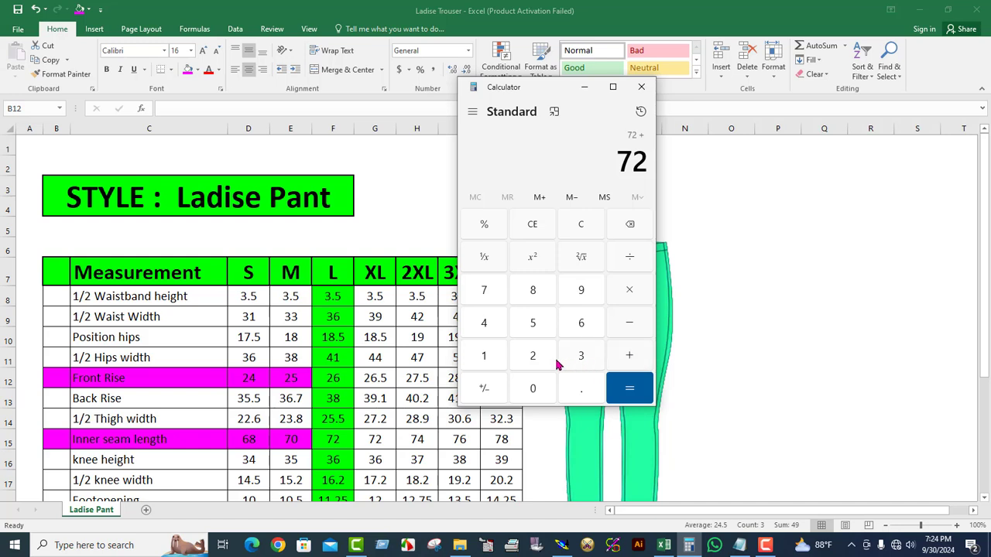
{"action": "left_click", "coordinate": [532, 358]}
{"action": "left_click", "coordinate": [581, 323]}
{"action": "left_click", "coordinate": [629, 387]}
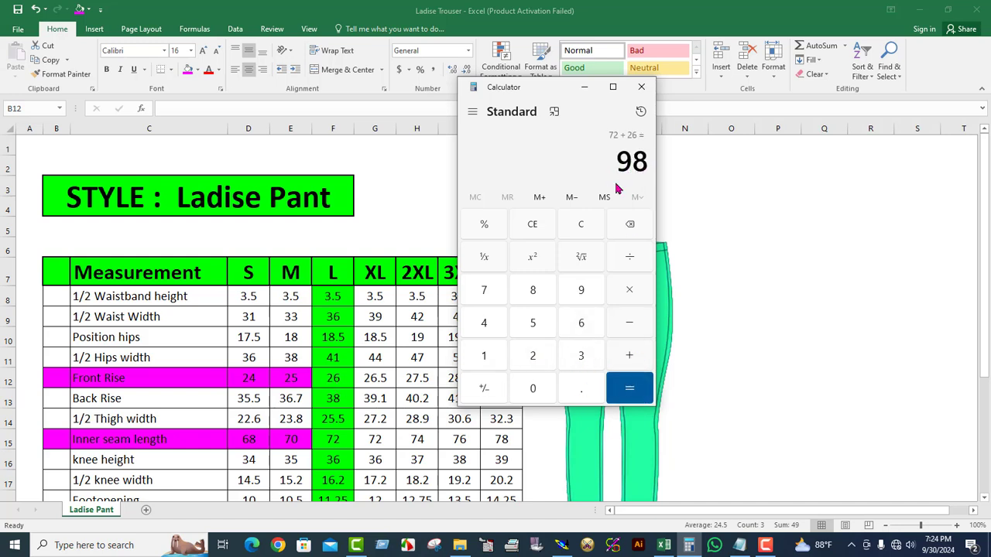
{"action": "left_click", "coordinate": [585, 91]}
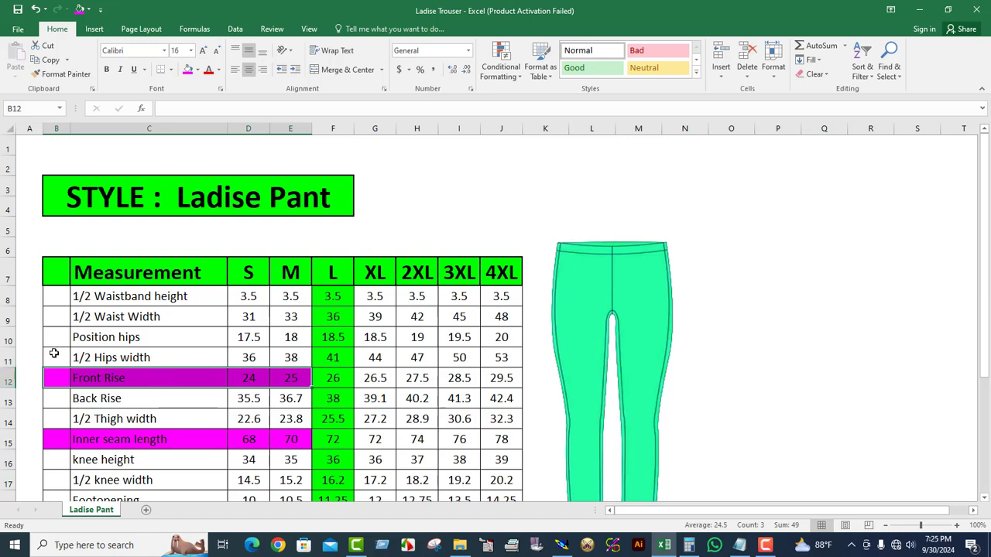
Highlight the 1/2 Hips width row from column B through size M with the magenta fill.
{"action": "left_click_drag", "start_coordinate": [52, 358], "coordinate": [301, 359]}
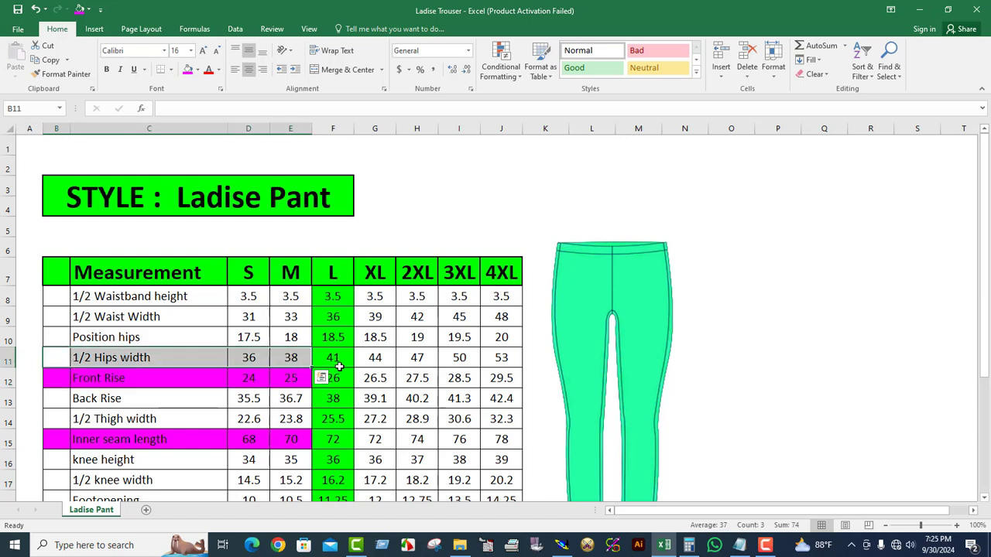
{"action": "left_click", "coordinate": [188, 70]}
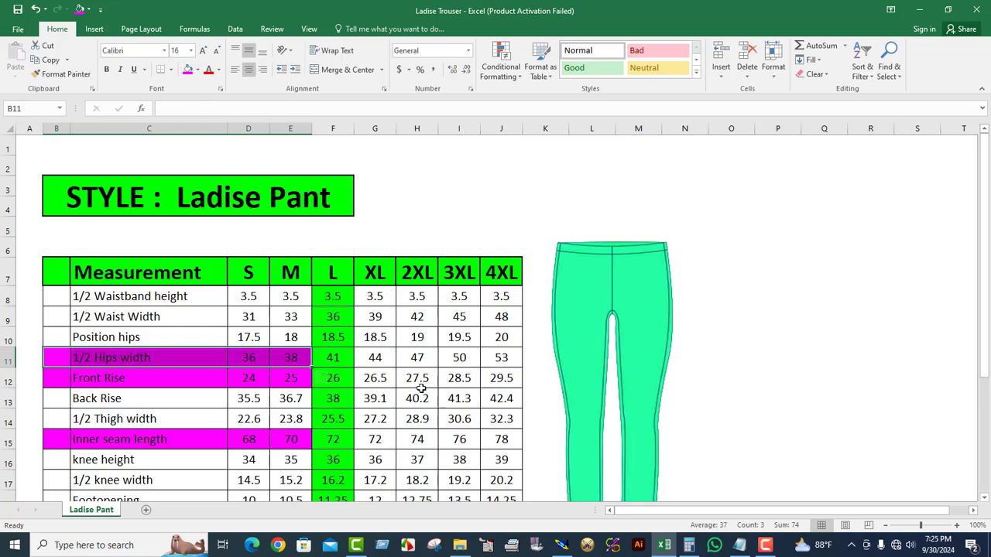
Switch to Modaris and make the blank Ladise Pant sheet the current sheet.
{"action": "left_click", "coordinate": [562, 545]}
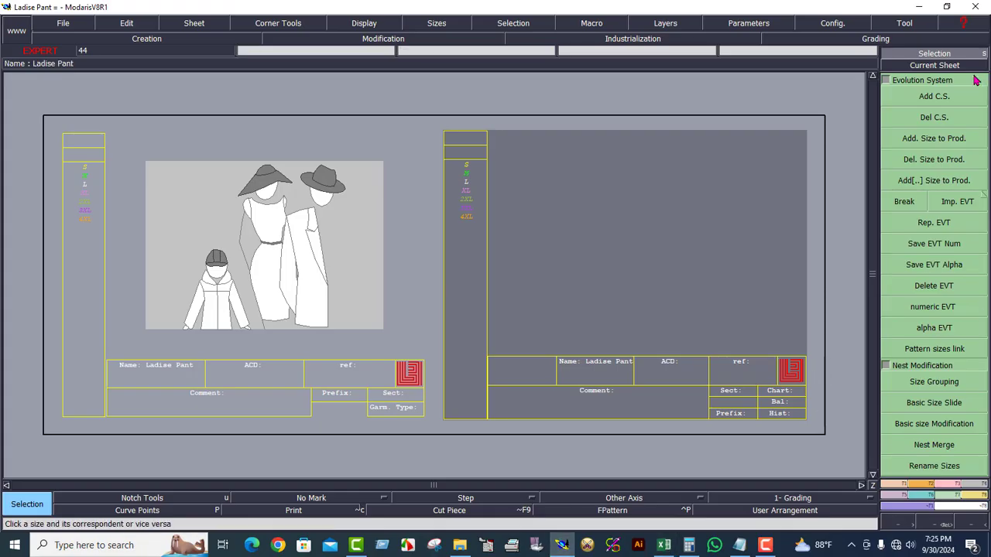
{"action": "left_click", "coordinate": [935, 66]}
{"action": "left_click", "coordinate": [609, 215]}
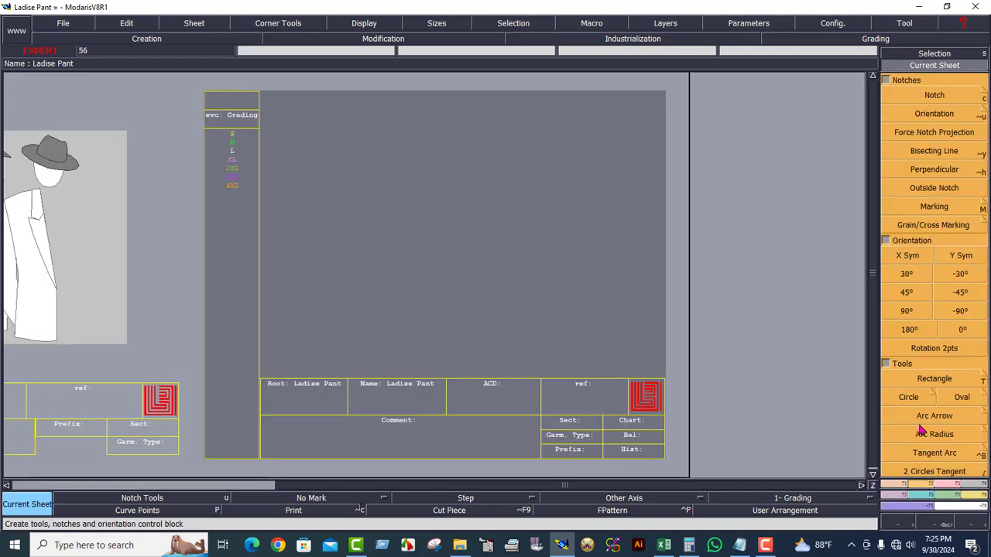
Draw a rectangle 98 cm wide and 41 cm high on the blank sheet and recentre the sheet.
{"action": "left_click", "coordinate": [929, 487]}
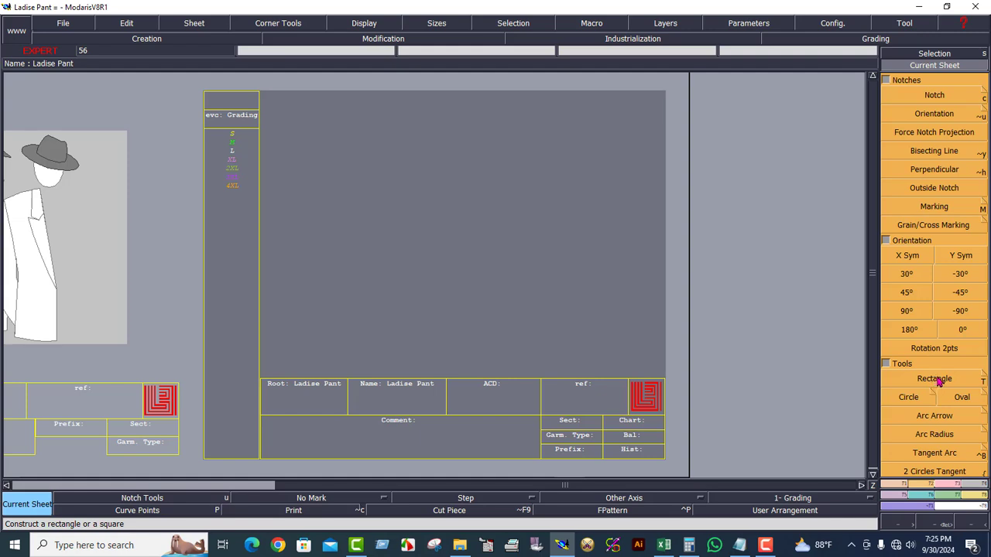
{"action": "left_click", "coordinate": [934, 381]}
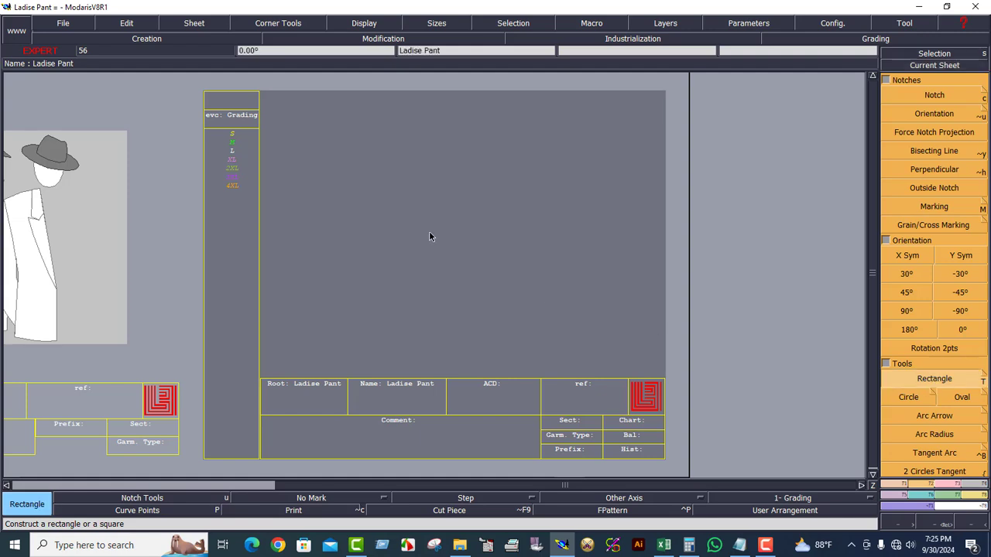
{"action": "left_click", "coordinate": [290, 110]}
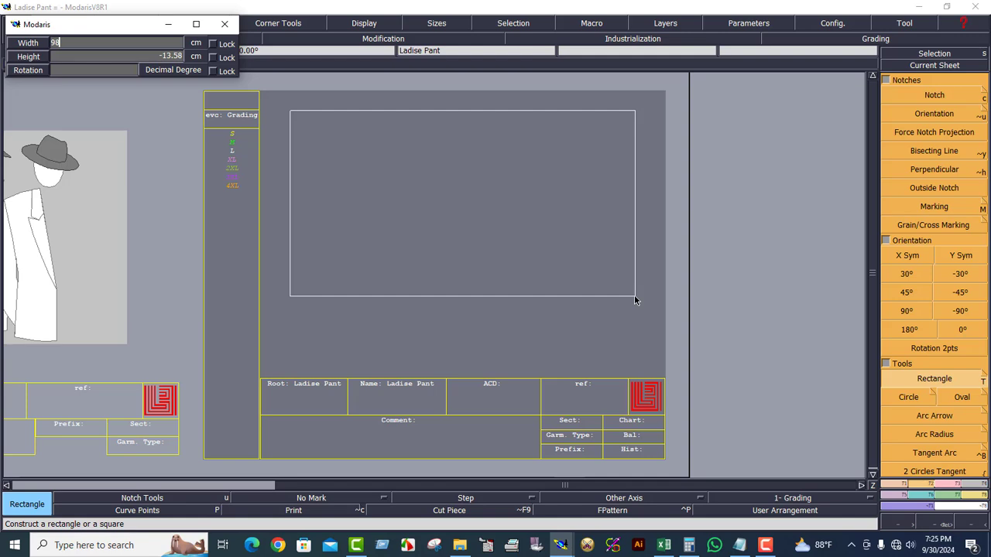
{"action": "key", "text": "Return"}
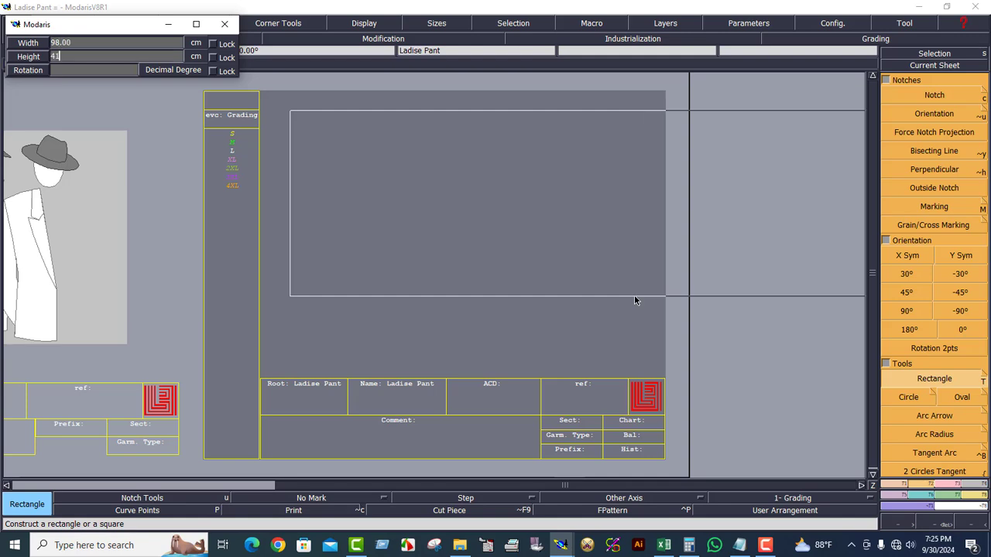
{"action": "type", "text": "41"}
{"action": "key", "text": "Return"}
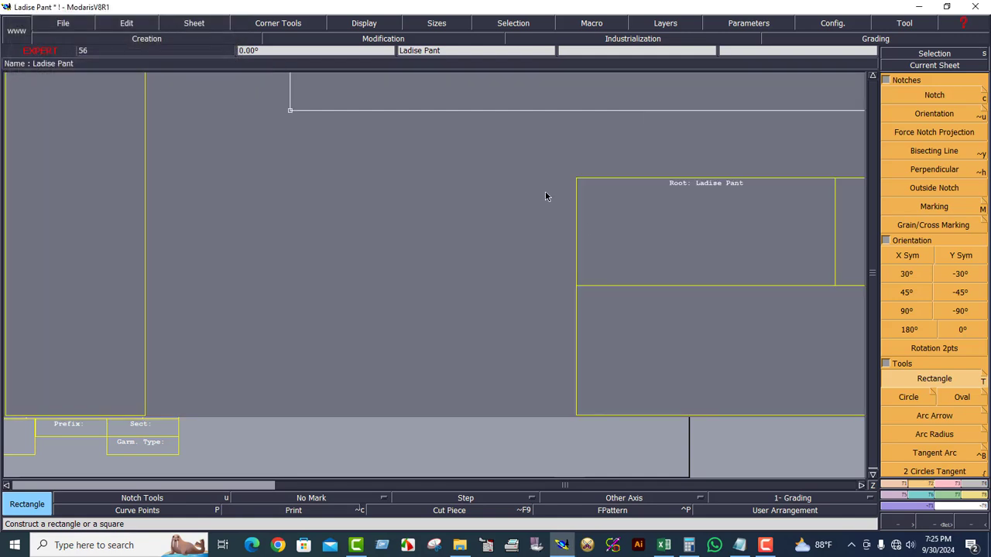
{"action": "left_click", "coordinate": [932, 67]}
{"action": "left_click", "coordinate": [584, 265]}
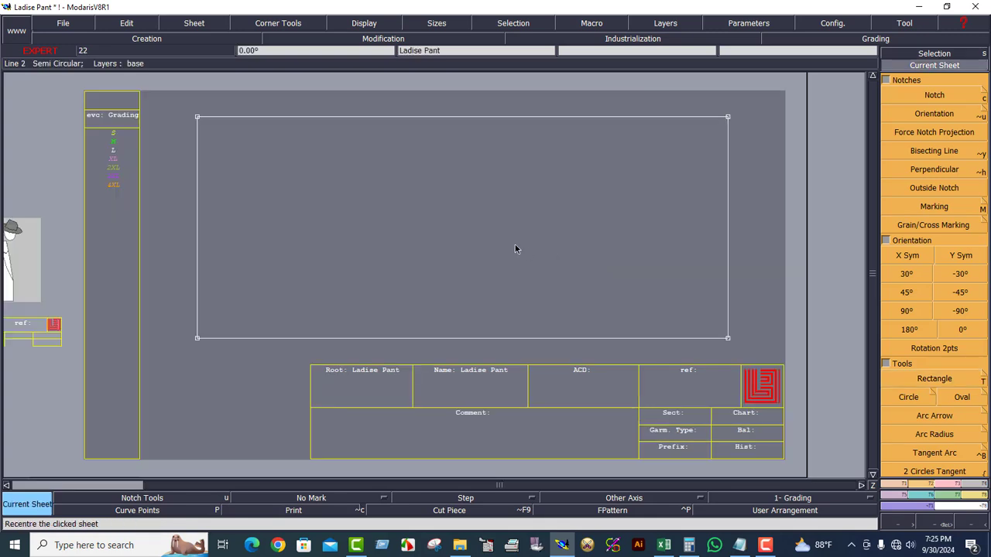
Divide the rectangle's left and right vertical edges at their midpoints with Sequence Division.
{"action": "left_click", "coordinate": [894, 485]}
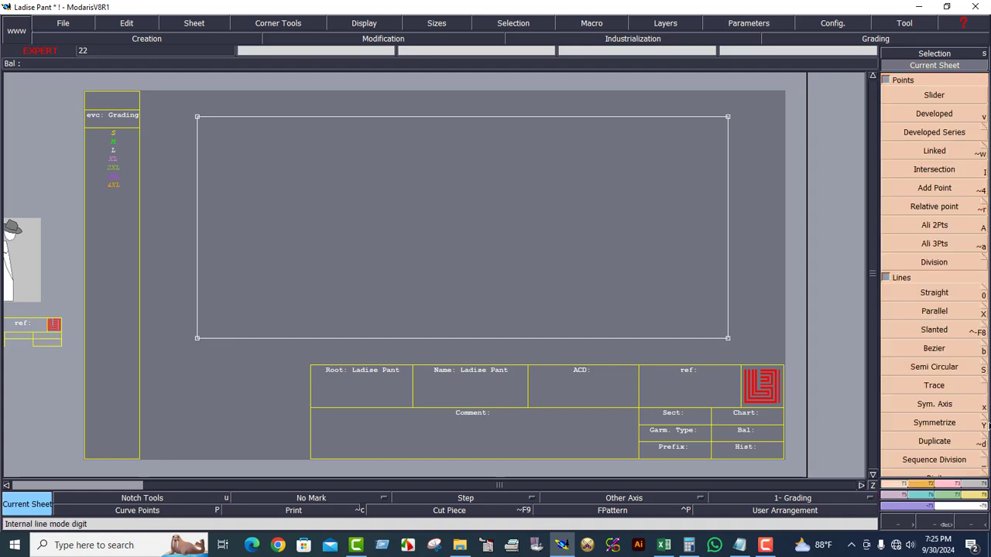
{"action": "left_click", "coordinate": [929, 460]}
{"action": "left_click", "coordinate": [198, 338]}
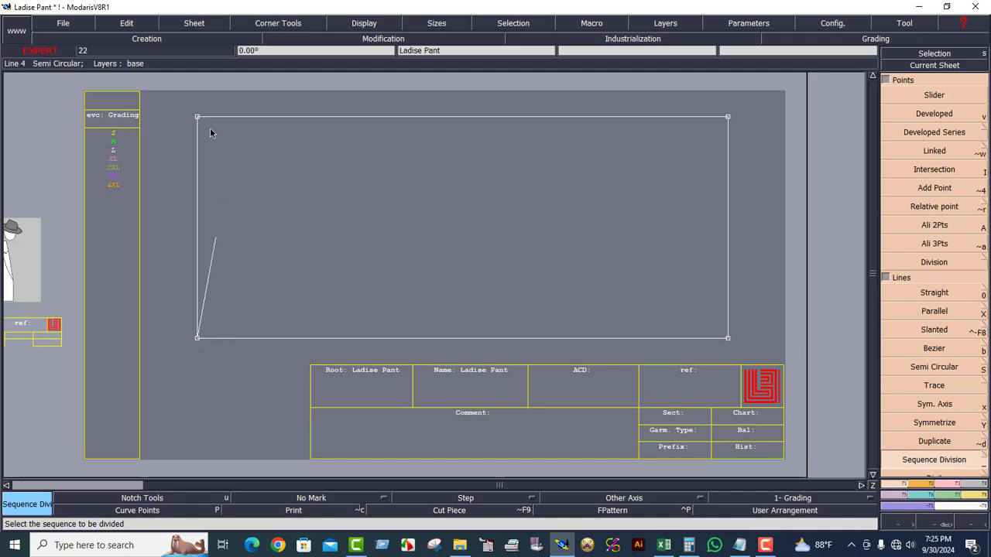
{"action": "left_click", "coordinate": [198, 118]}
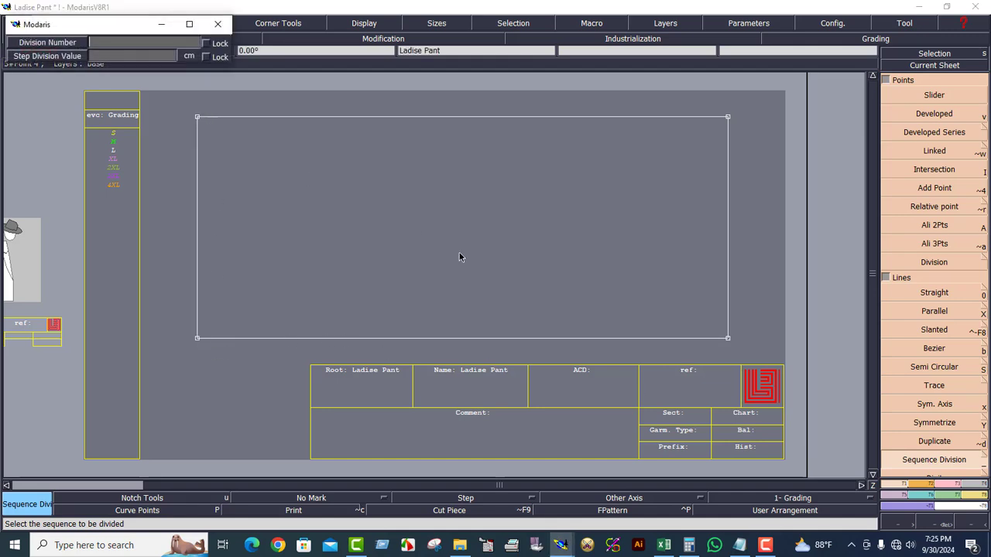
{"action": "key", "text": "Return"}
{"action": "left_click", "coordinate": [727, 339]}
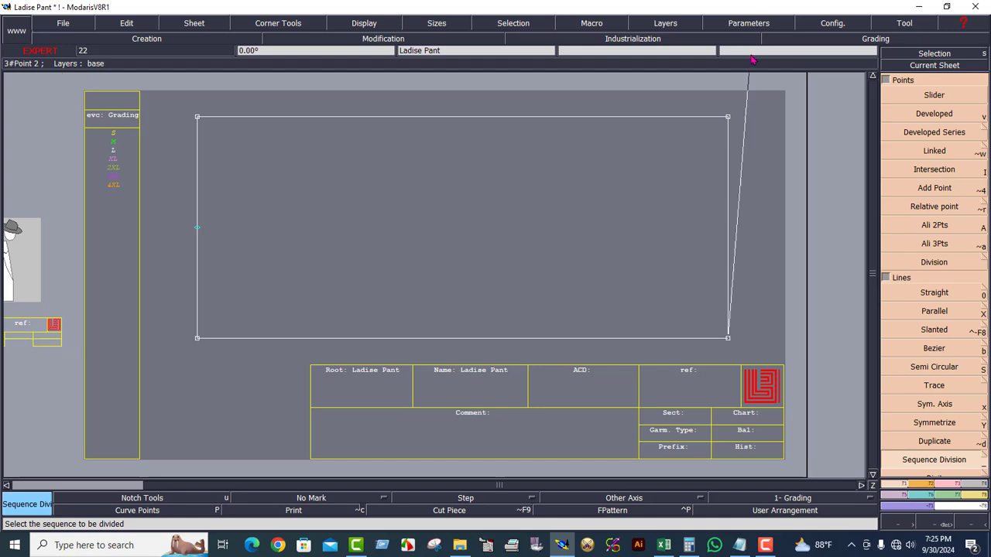
{"action": "left_click", "coordinate": [728, 117]}
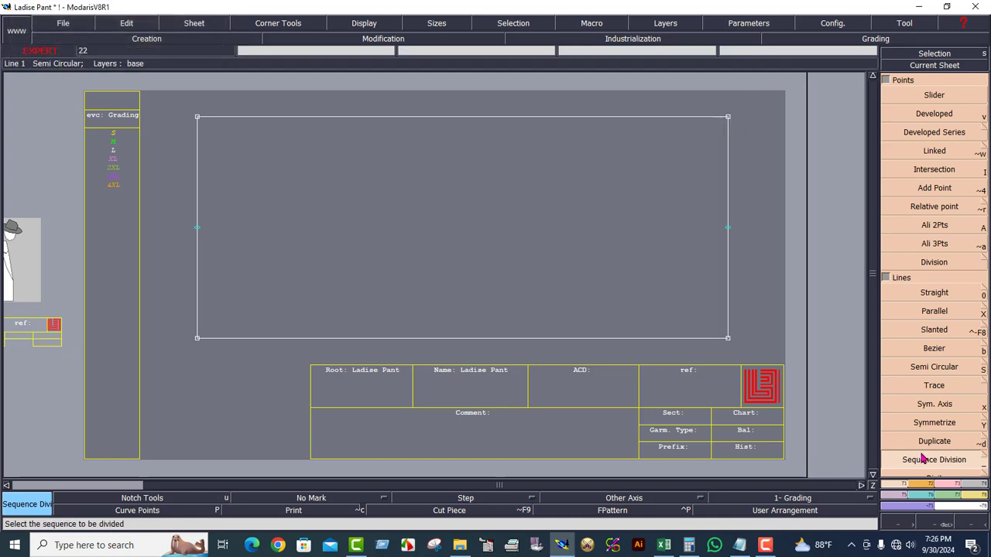
Draw a straight horizontal centre line with the Bezier tool between the midpoints of the two vertical edges.
{"action": "left_click", "coordinate": [934, 349]}
{"action": "left_click", "coordinate": [198, 227]}
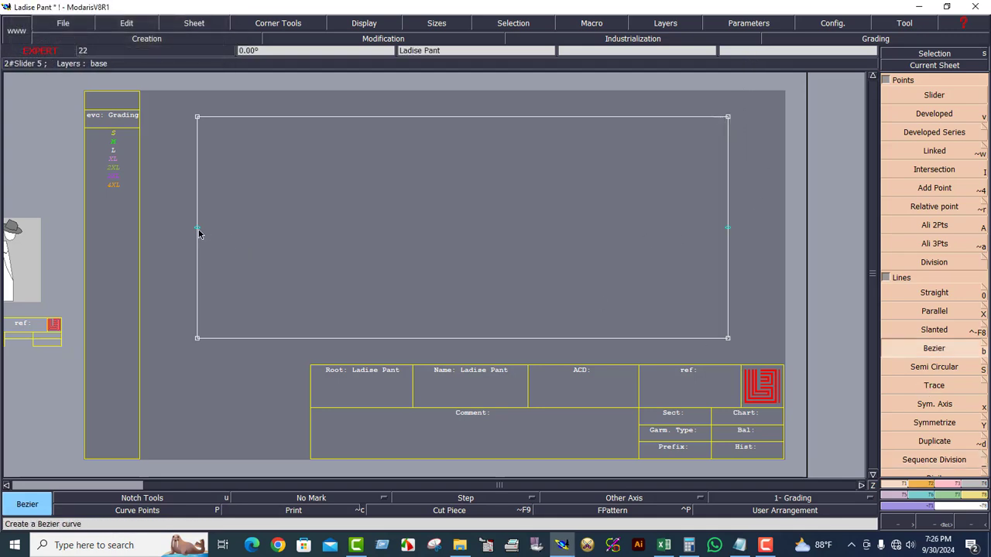
{"action": "left_click", "coordinate": [727, 227]}
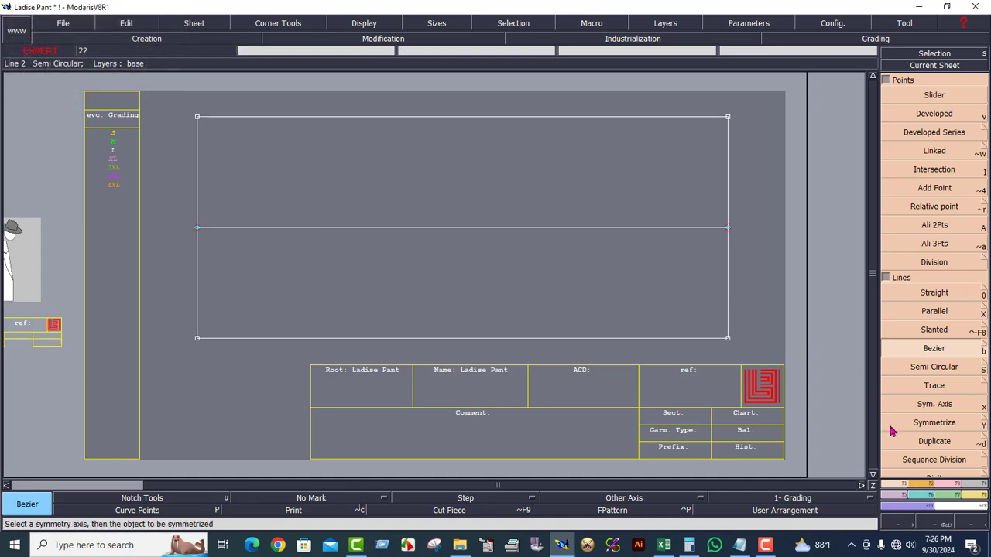
Check the size L inner seam length in Excel and create a parallel of the rectangle's left edge at 72 cm in Modaris.
{"action": "left_click", "coordinate": [664, 546]}
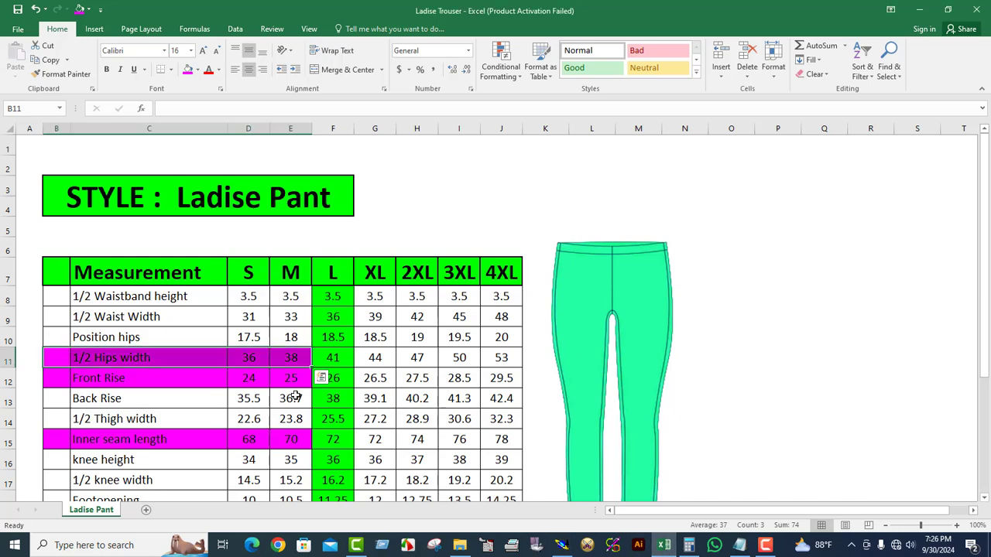
{"action": "left_click", "coordinate": [334, 440]}
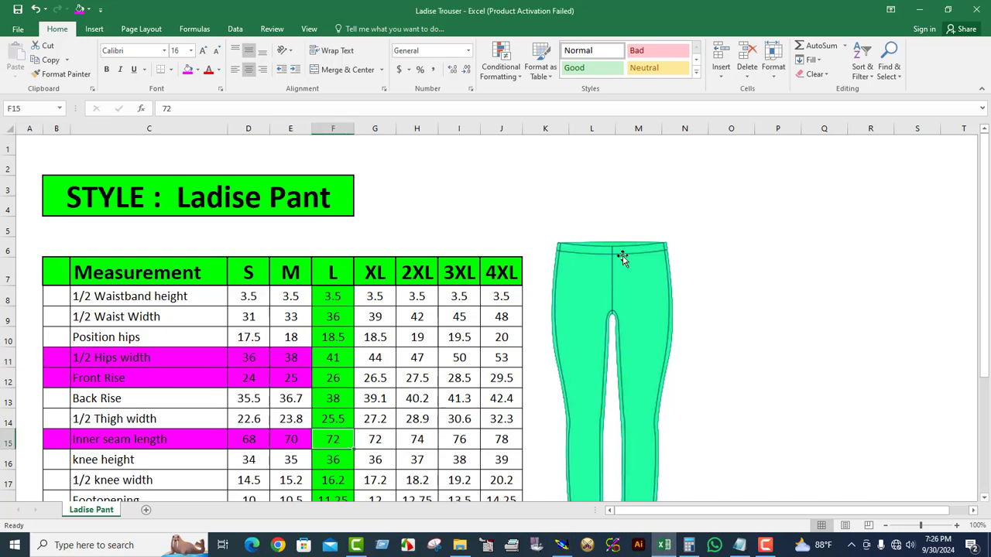
{"action": "left_click", "coordinate": [919, 9]}
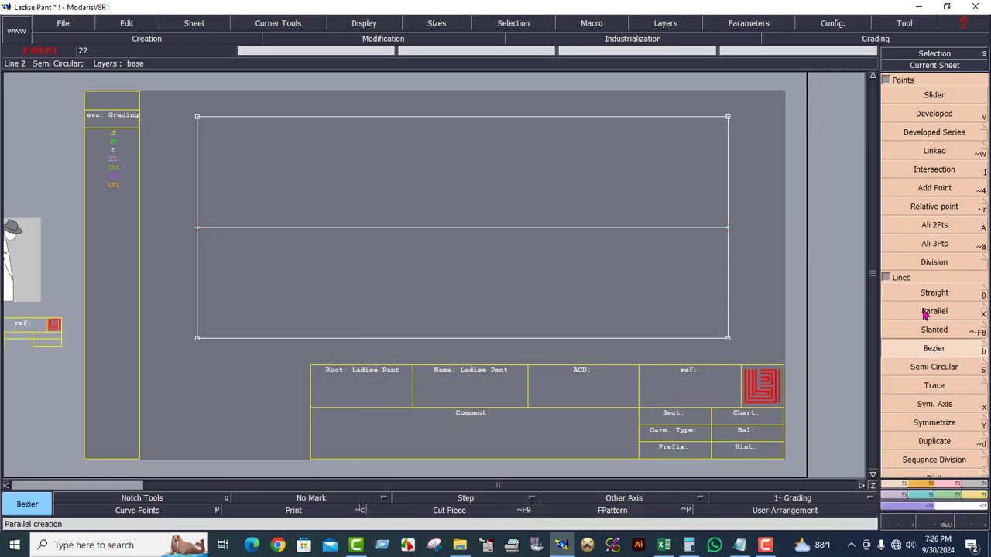
{"action": "left_click", "coordinate": [934, 312]}
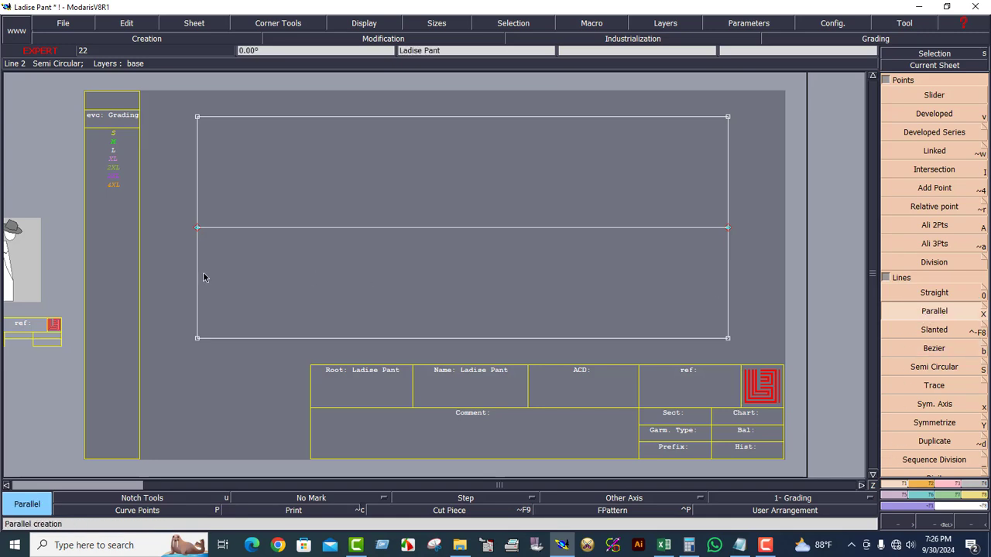
{"action": "left_click", "coordinate": [197, 256]}
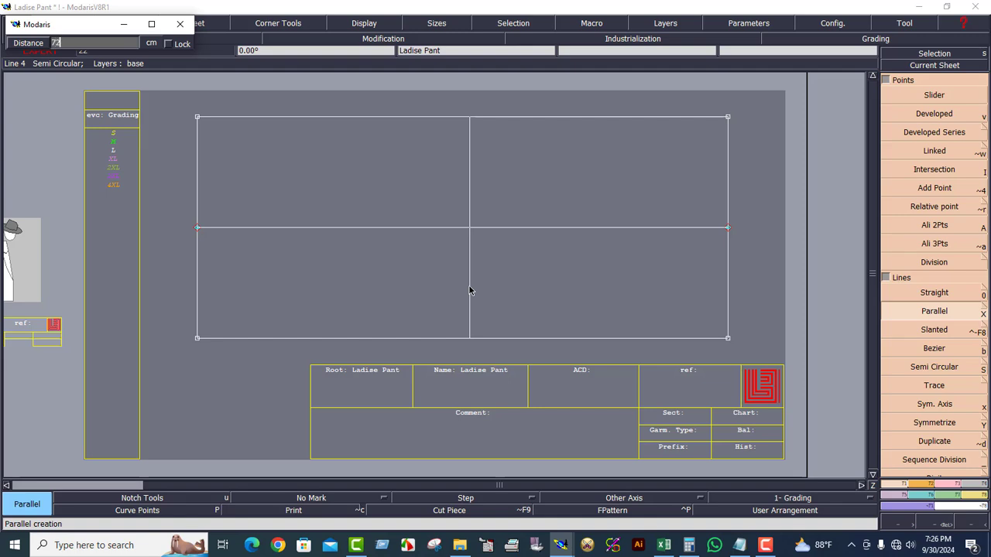
{"action": "type", "text": "72"}
{"action": "key", "text": "Return"}
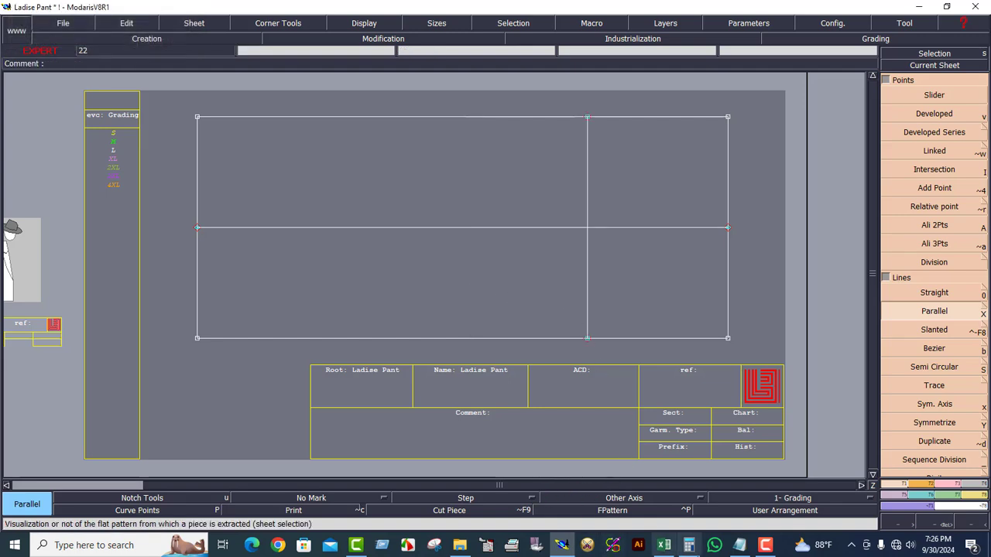
In Excel, highlight the knee height row from column B through size M with the magenta fill, and return to Modaris.
{"action": "left_click", "coordinate": [664, 545]}
{"action": "scroll", "coordinate": [321, 317], "scroll_direction": "down", "scroll_amount": 2}
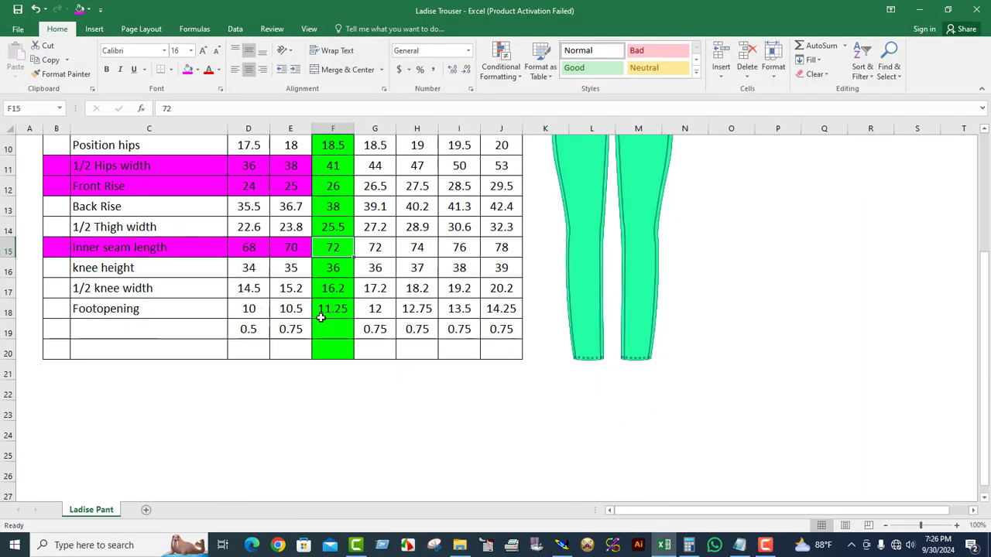
{"action": "scroll", "coordinate": [320, 318], "scroll_direction": "up", "scroll_amount": 2}
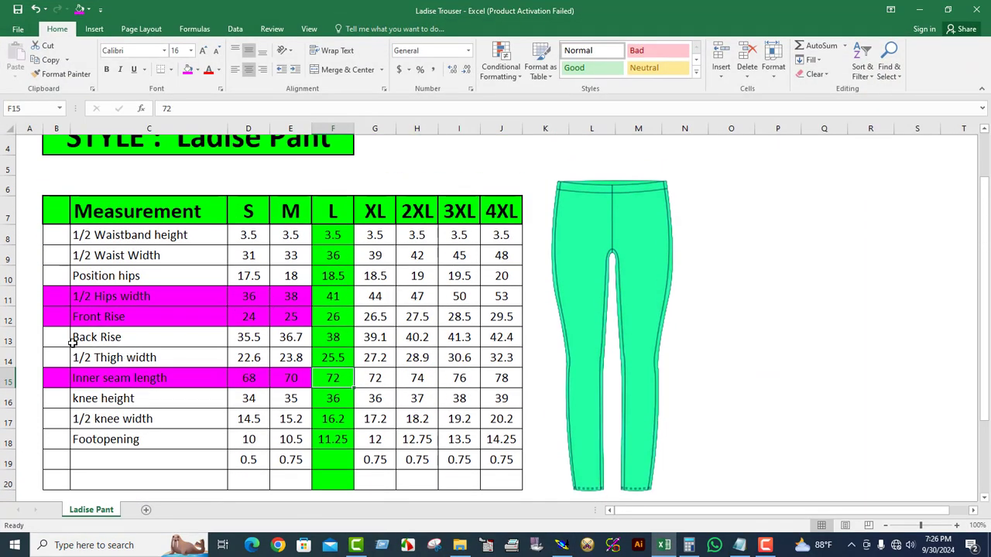
{"action": "left_click_drag", "start_coordinate": [76, 398], "coordinate": [301, 398]}
{"action": "left_click", "coordinate": [187, 72]}
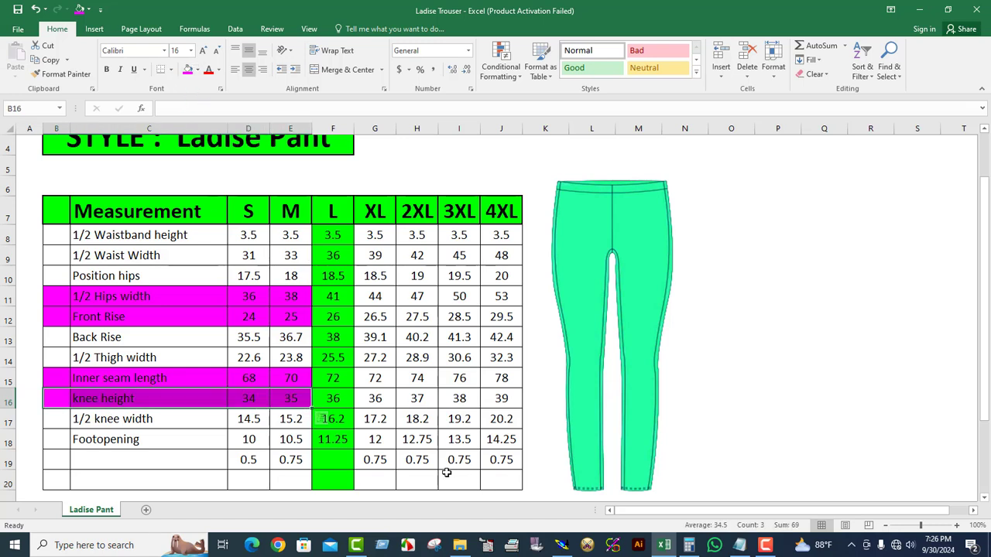
{"action": "left_click", "coordinate": [334, 401]}
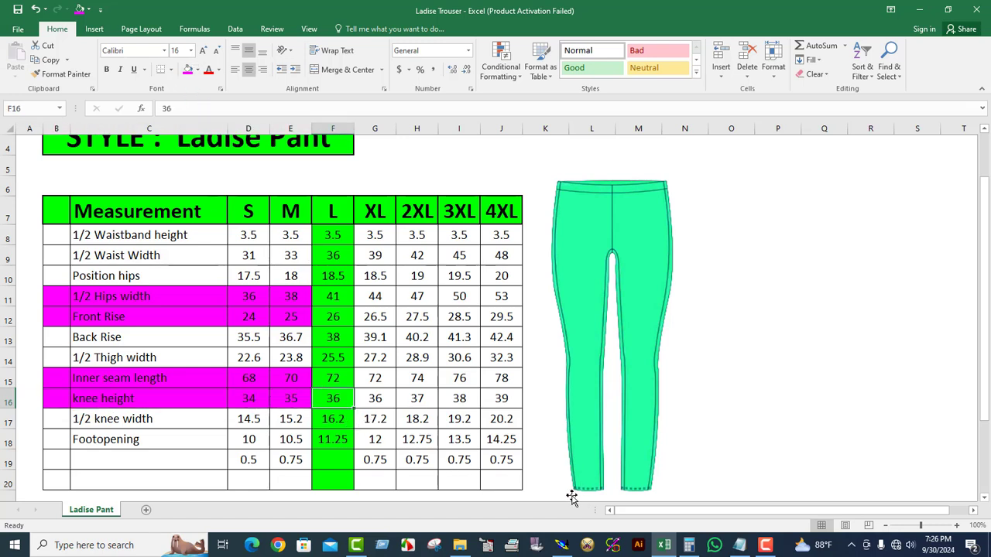
{"action": "left_click", "coordinate": [561, 545]}
Try to create a parallel of the inner seam line at -.6 cm, and undo it.
{"action": "left_click", "coordinate": [916, 309]}
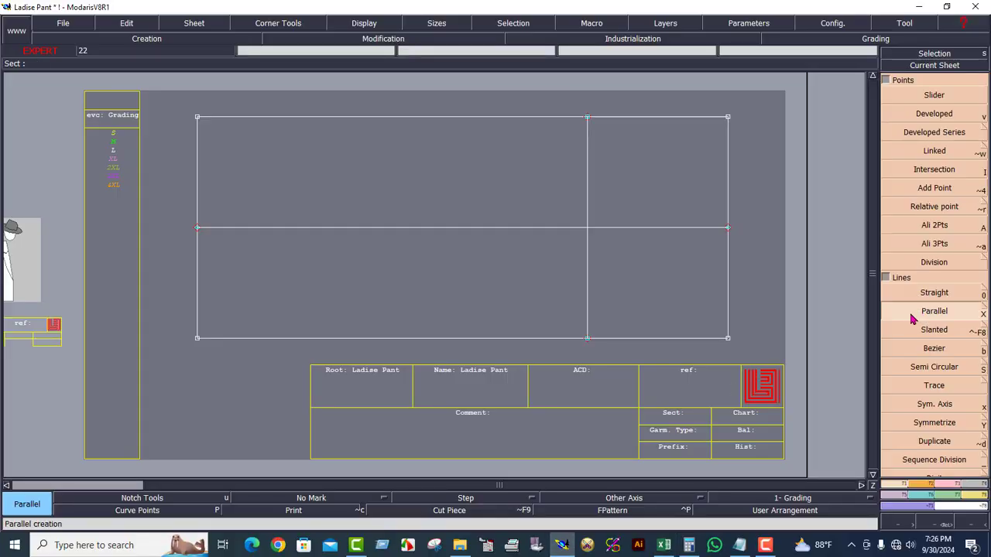
{"action": "left_click_drag", "start_coordinate": [559, 91], "coordinate": [611, 374]}
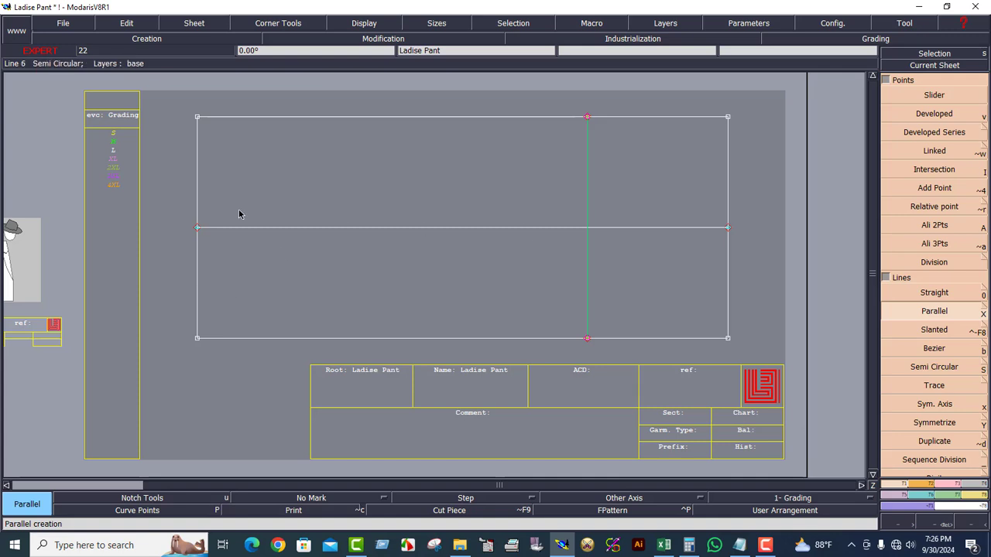
{"action": "left_click", "coordinate": [508, 182]}
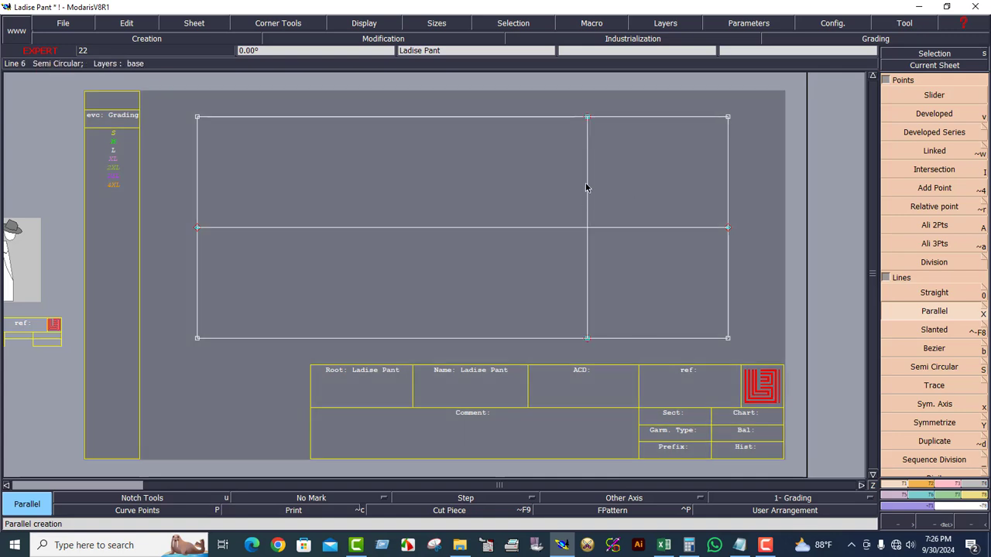
{"action": "left_click", "coordinate": [588, 187]}
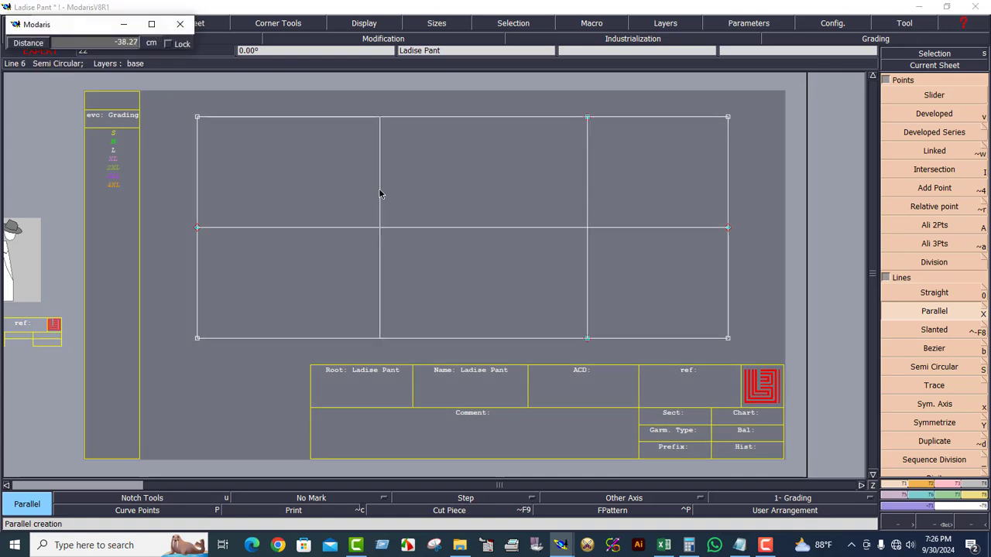
{"action": "key", "text": "BackSpace"}
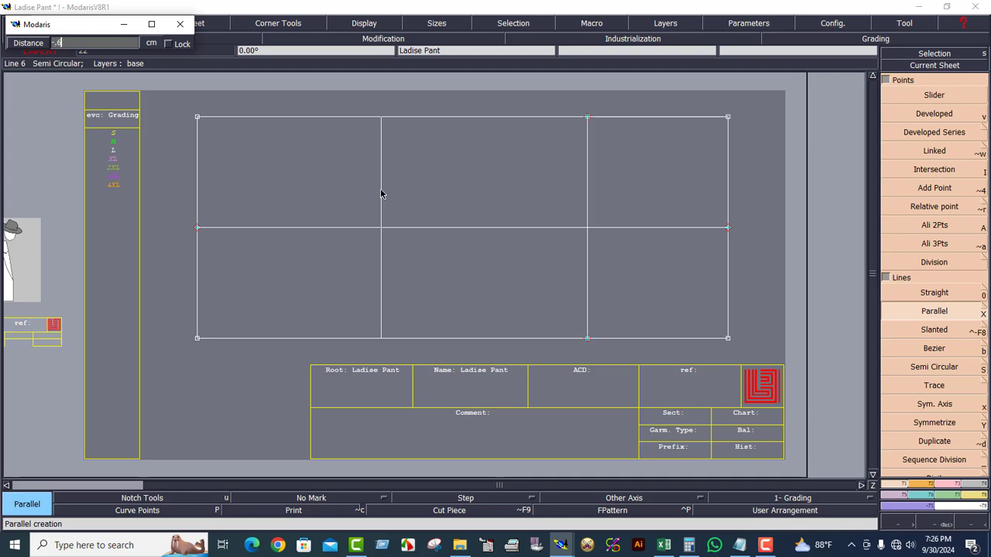
{"action": "type", "text": ".6"}
{"action": "key", "text": "Return"}
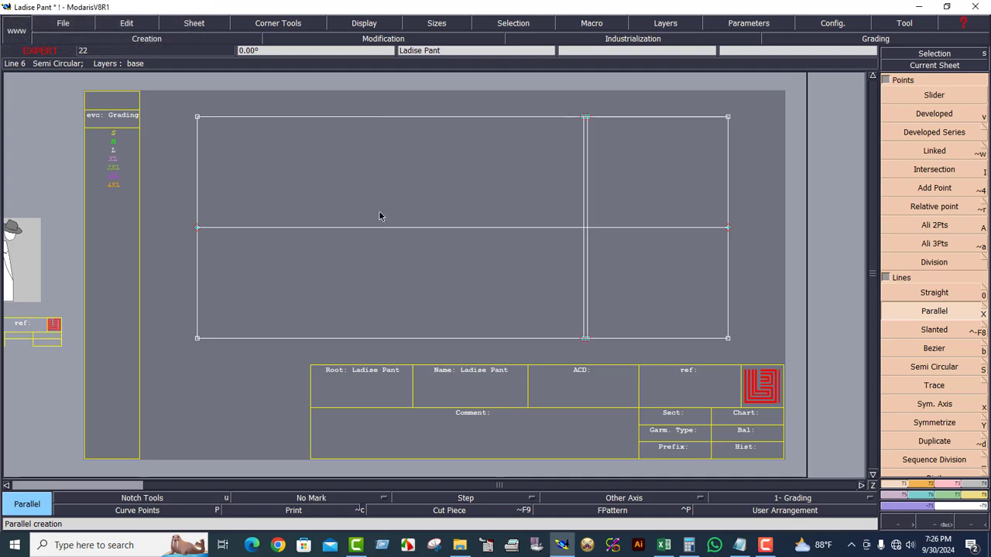
{"action": "key", "text": "ctrl+z"}
Create the knee line as a parallel of the inner seam line at -36 cm, toward the left edge.
{"action": "left_click", "coordinate": [588, 186]}
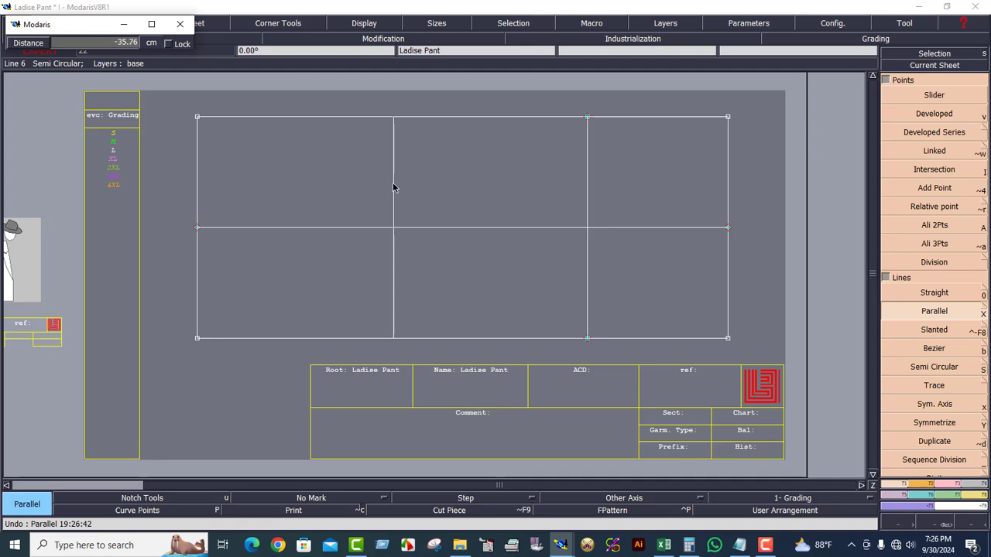
{"action": "key", "text": "Down"}
{"action": "key", "text": "BackSpace"}
{"action": "type", "text": "-36"}
{"action": "key", "text": "Return"}
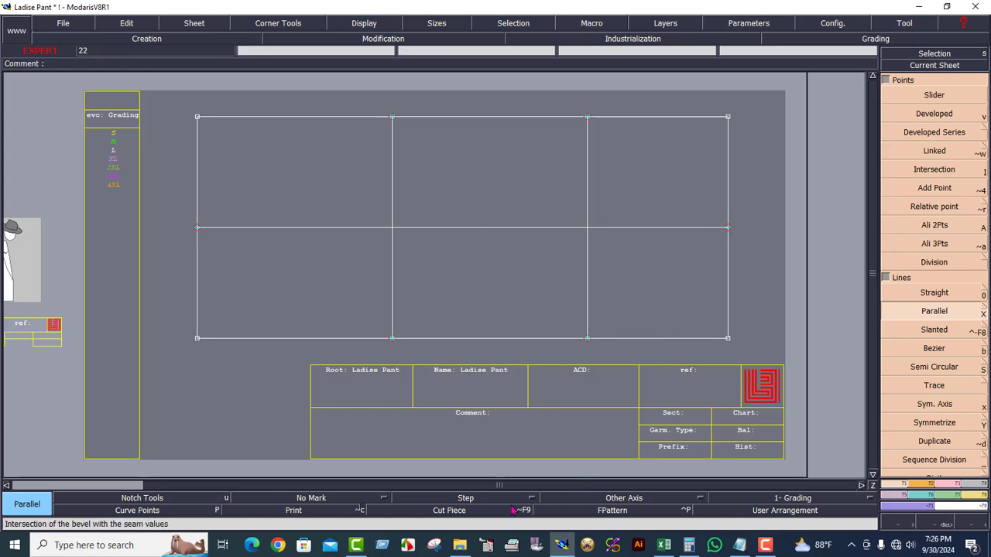
Switch to Excel and highlight the Position hips row from column B through size M with the magenta fill.
{"action": "left_click", "coordinate": [664, 546]}
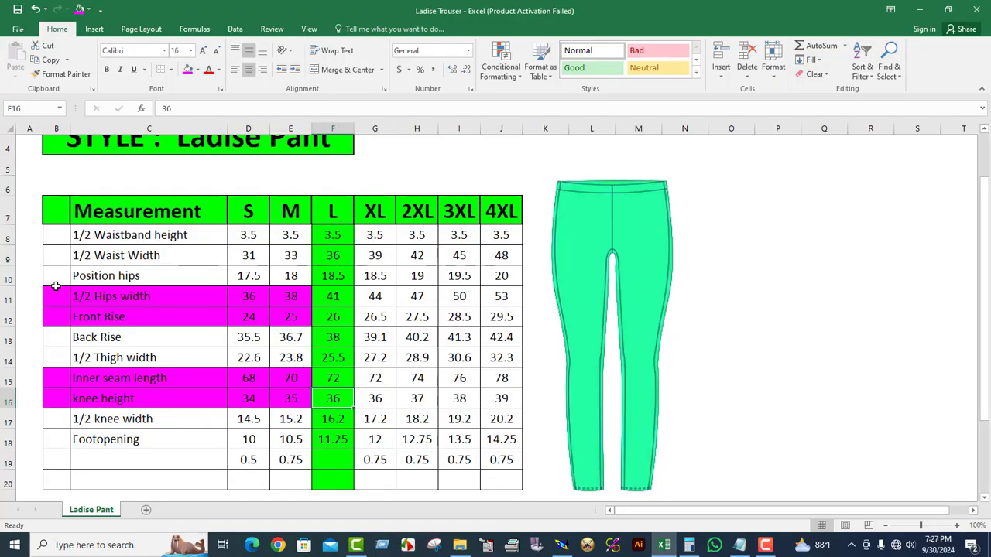
{"action": "left_click_drag", "start_coordinate": [62, 276], "coordinate": [290, 276]}
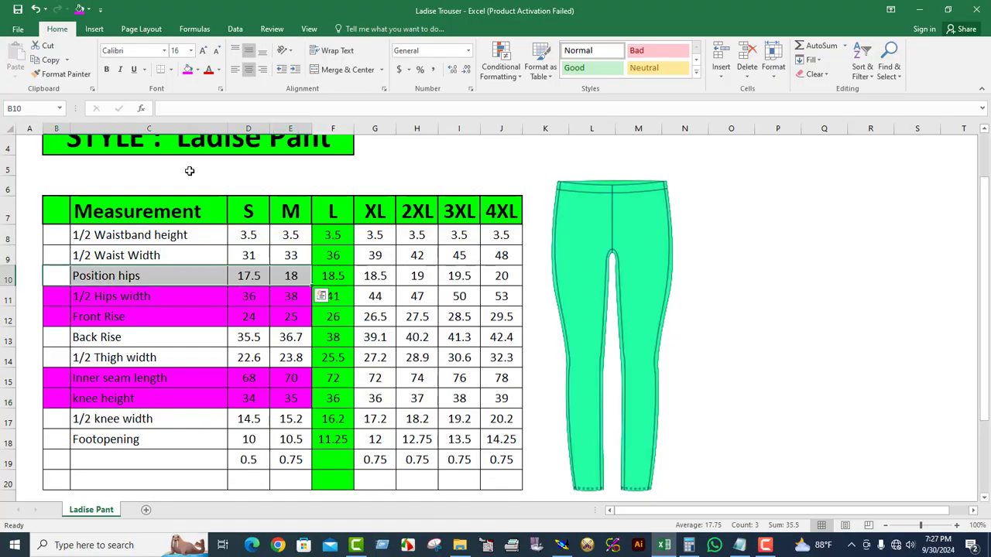
{"action": "left_click", "coordinate": [188, 69]}
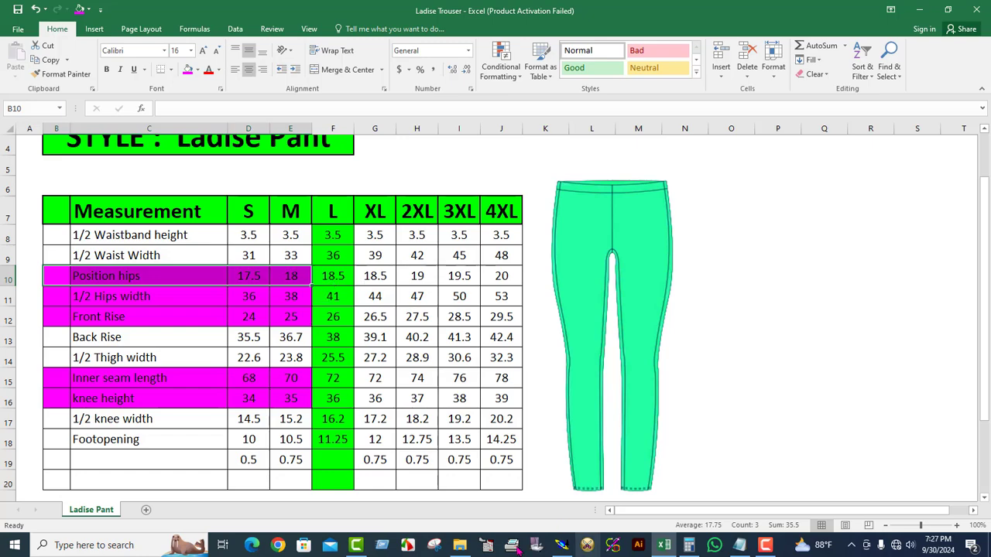
Switch to Modaris and create the hip line as a parallel of the rectangle's right edge at 18.5 cm, inside the rectangle.
{"action": "left_click", "coordinate": [561, 545]}
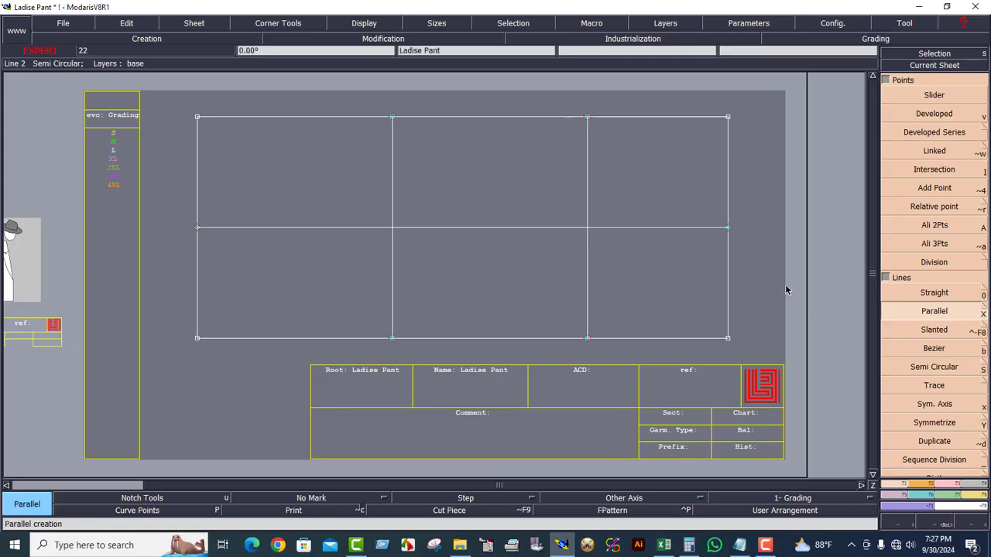
{"action": "left_click", "coordinate": [728, 256]}
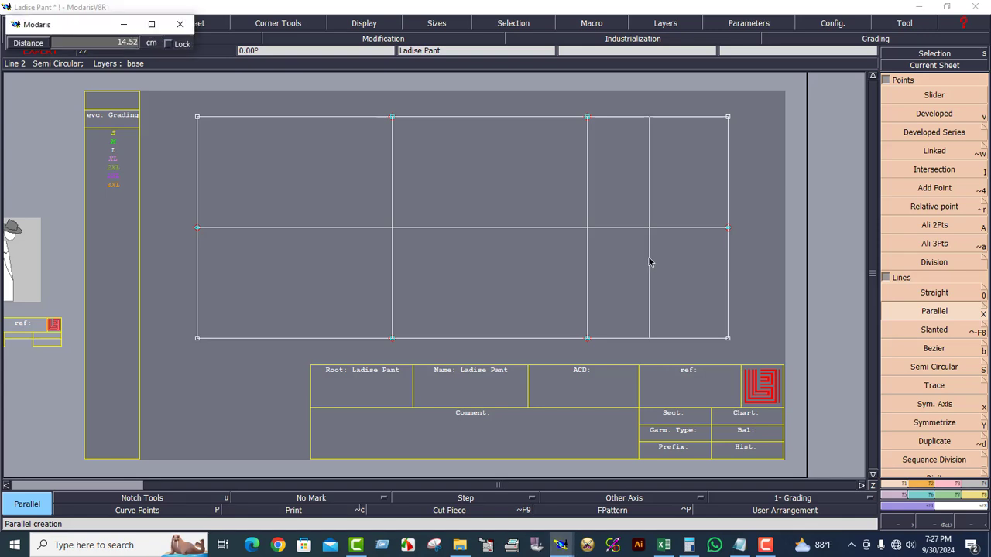
{"action": "type", "text": "1"}
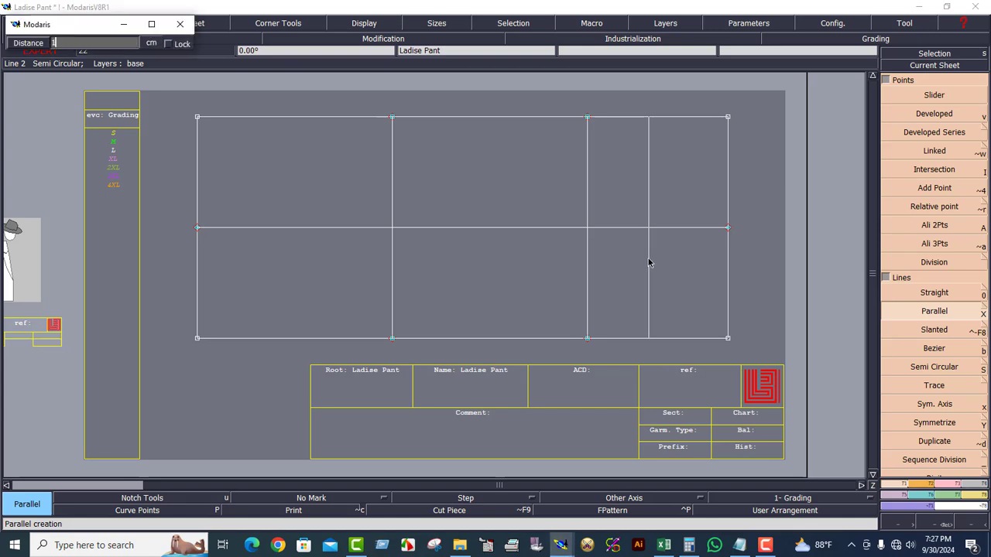
{"action": "type", "text": "8.5"}
{"action": "key", "text": "Return"}
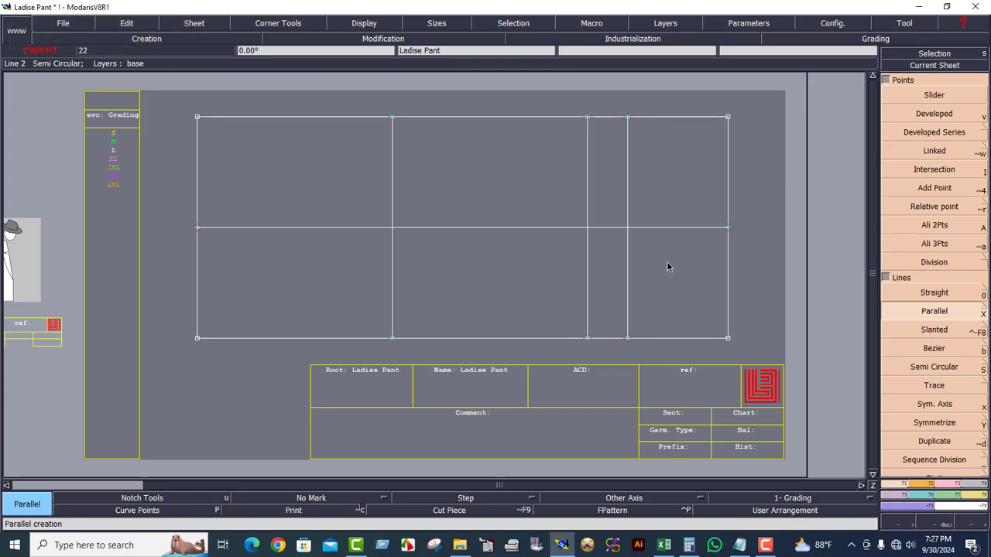